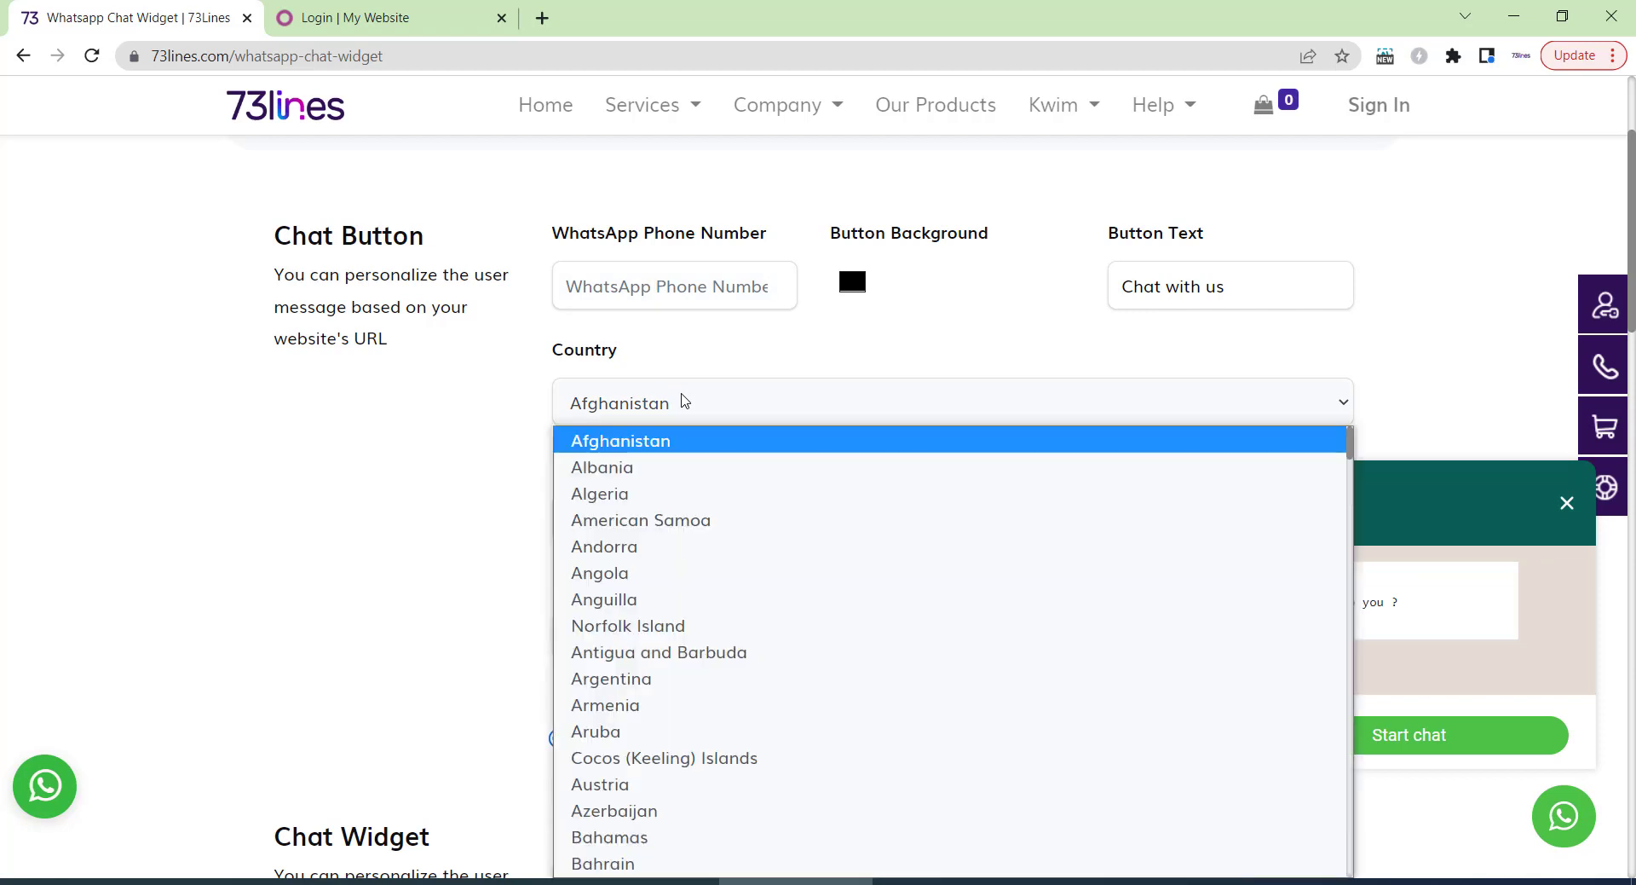
# Set the chat widget country to India and enter the business WhatsApp number.
pyautogui.write('india')
pyautogui.press('Return')
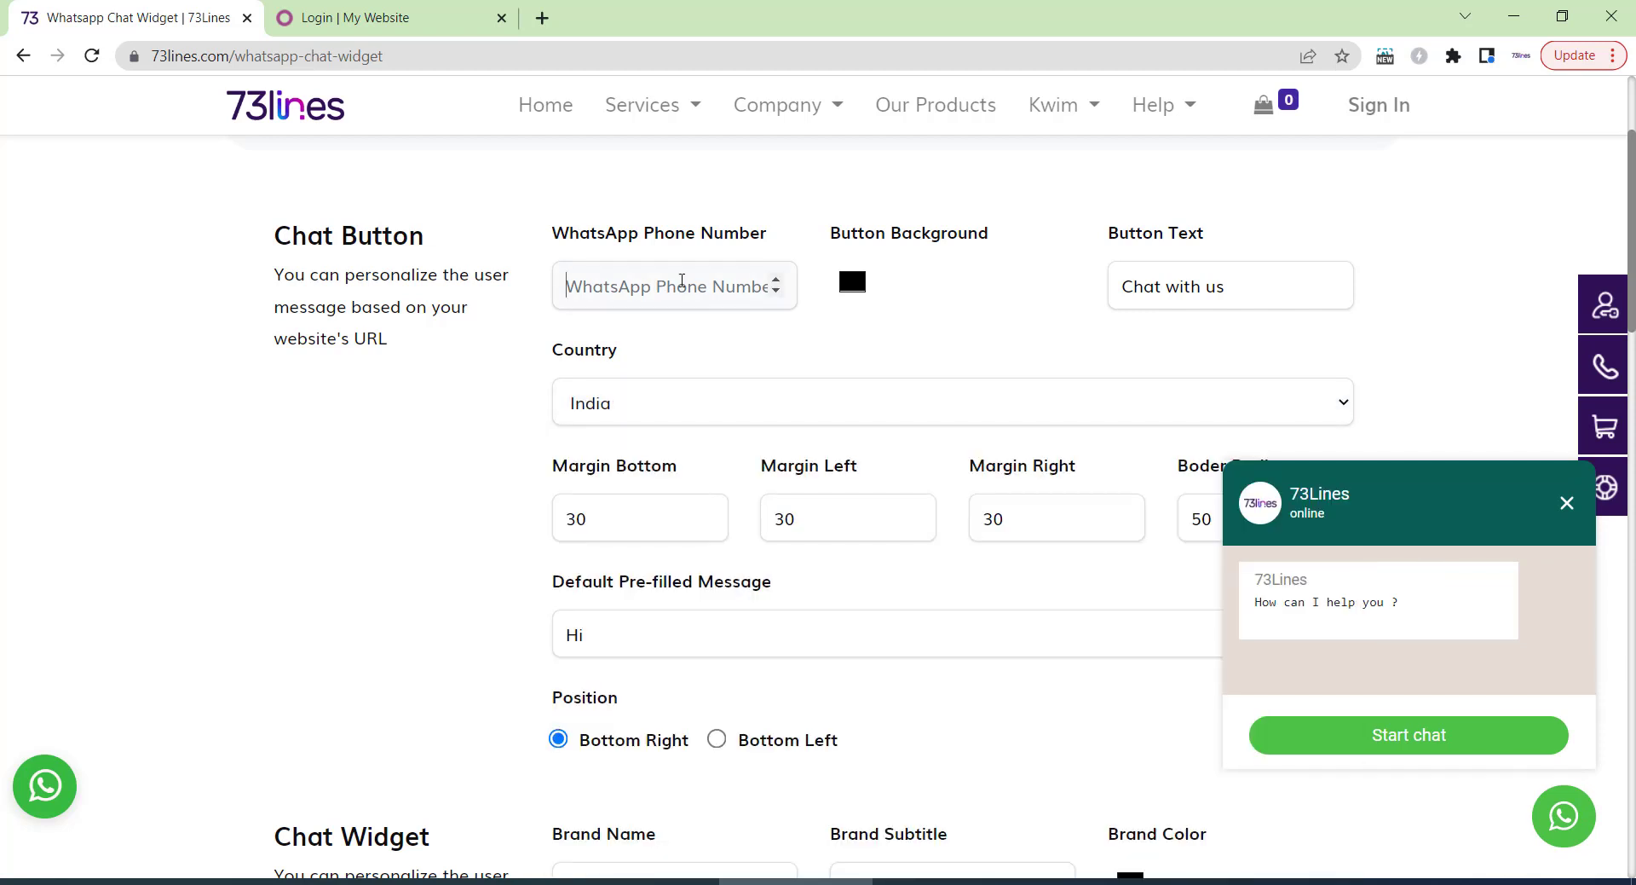
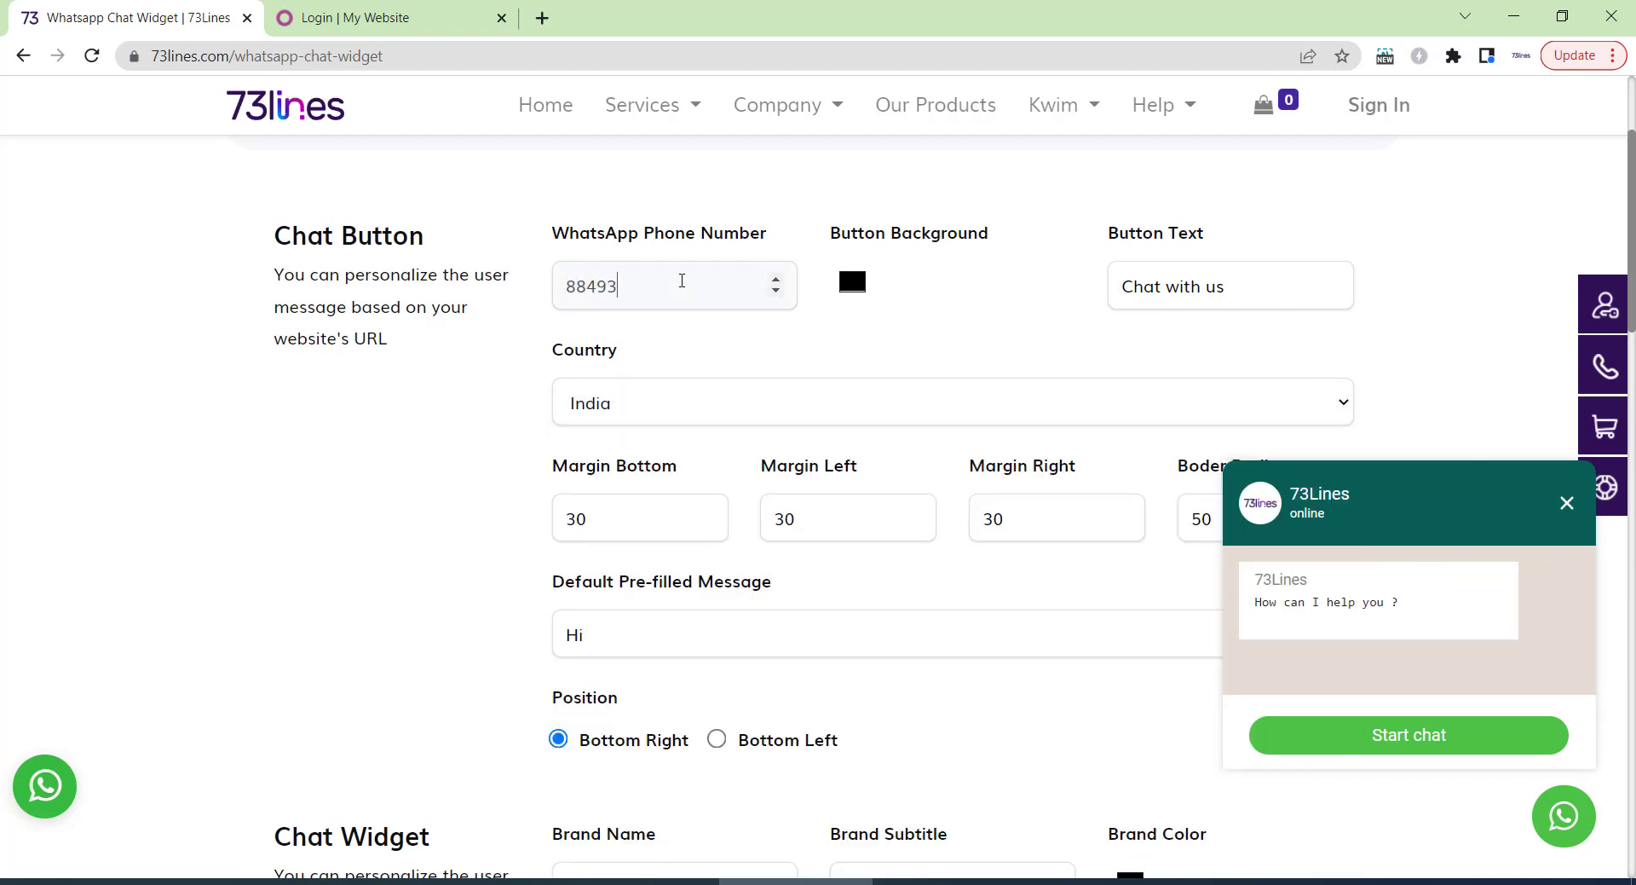
# Upload the DEMO image as the widget's brand image.
pyautogui.scroll(-5, 826, 369)
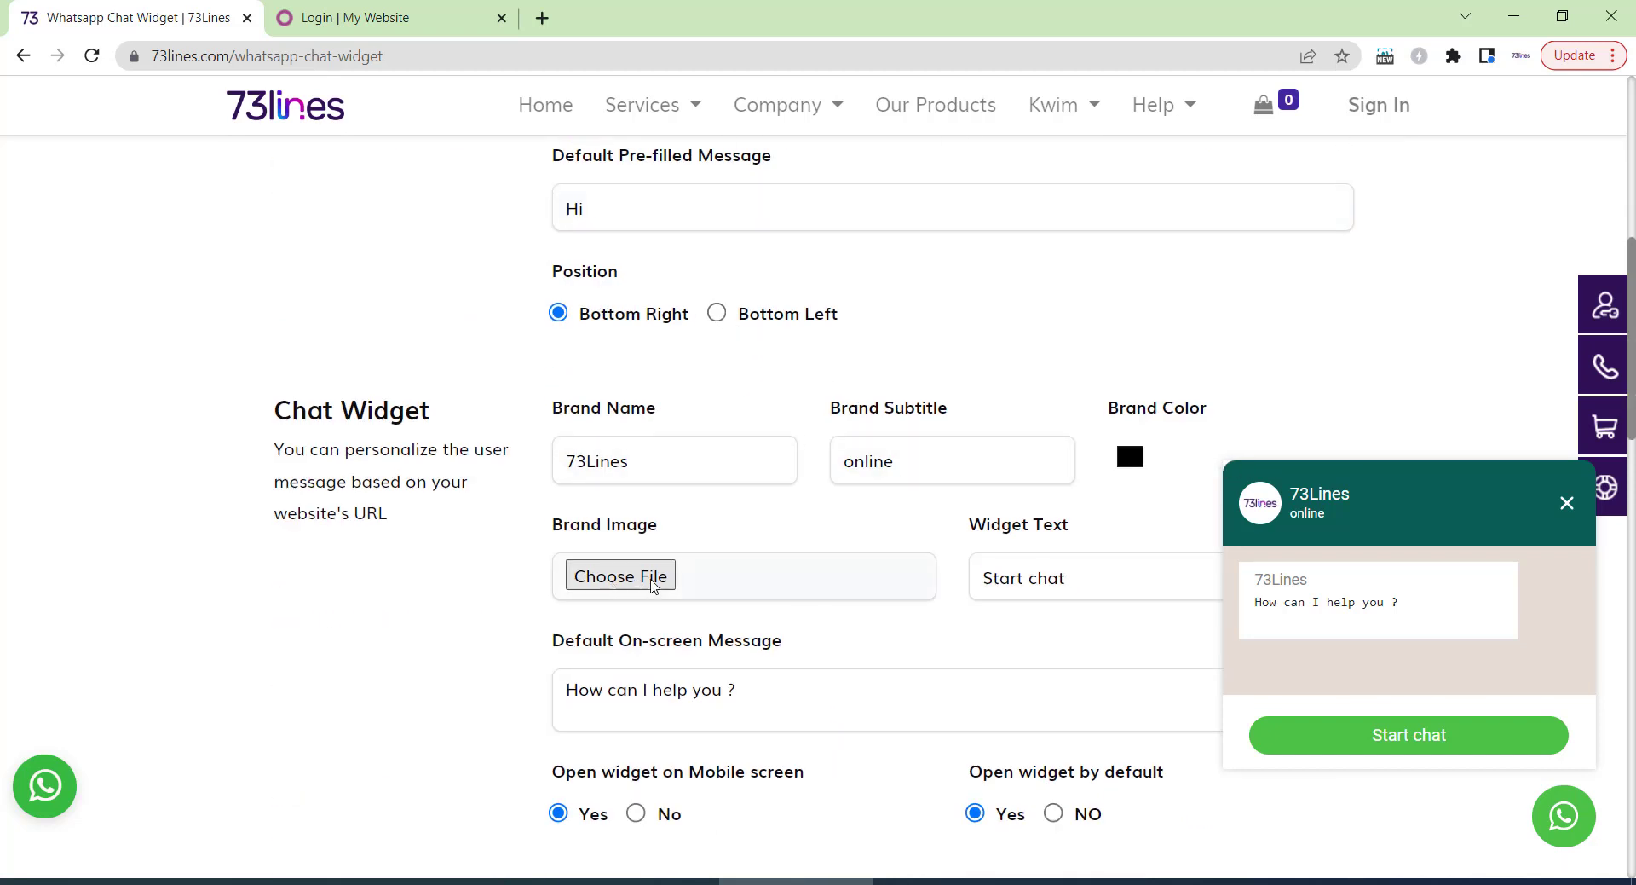
pyautogui.click(653, 583)
pyautogui.click(230, 158)
pyautogui.click(503, 690)
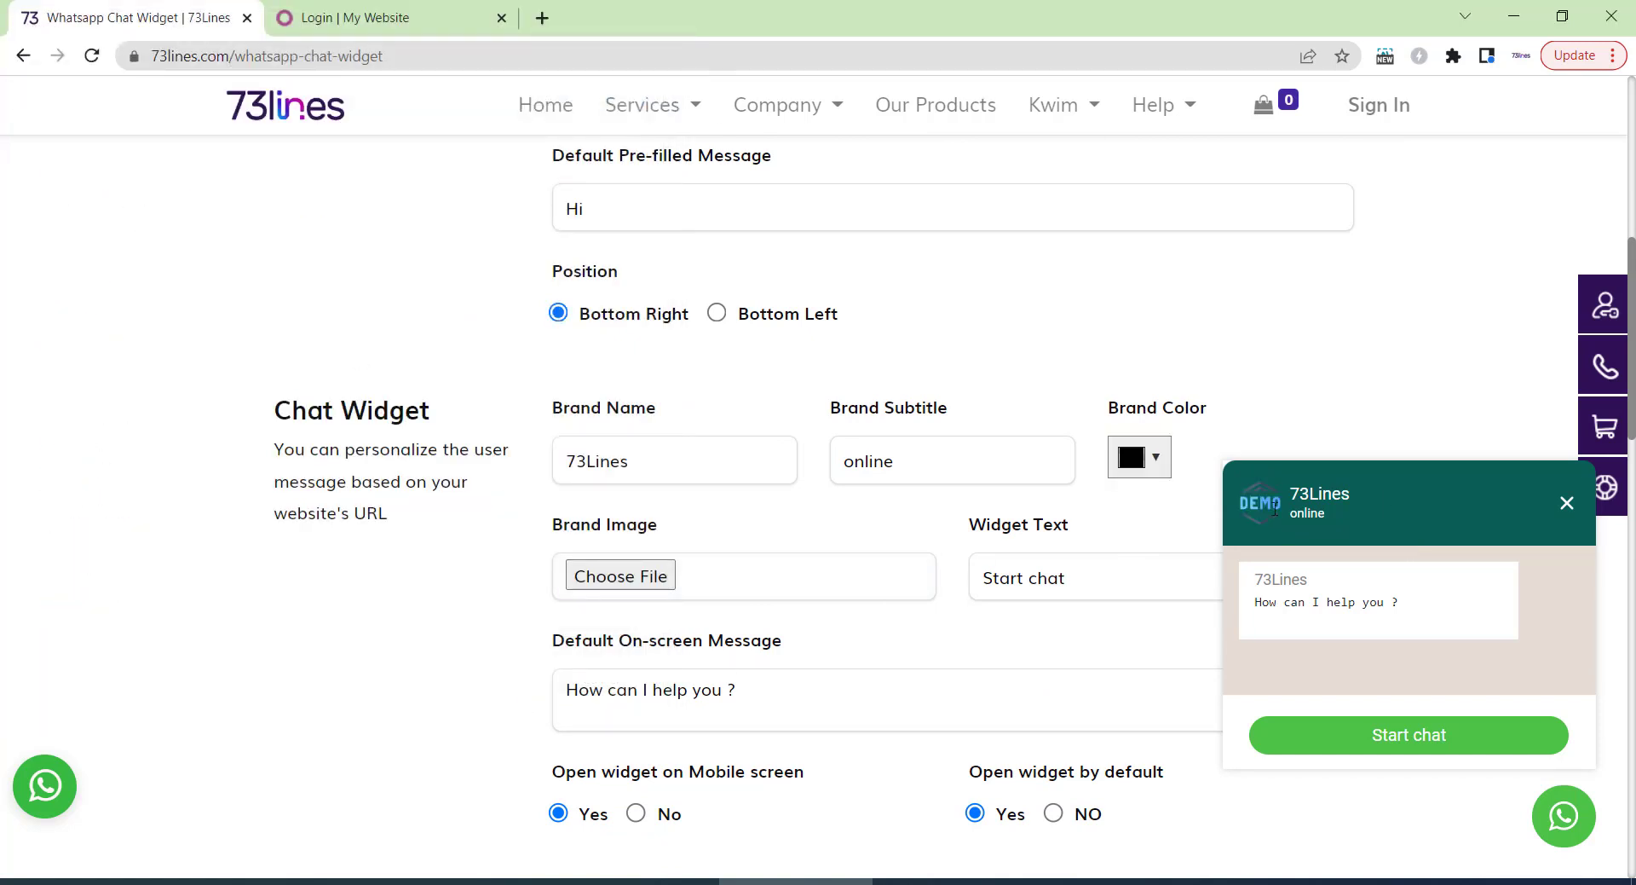
pyautogui.scroll(-5, 714, 466)
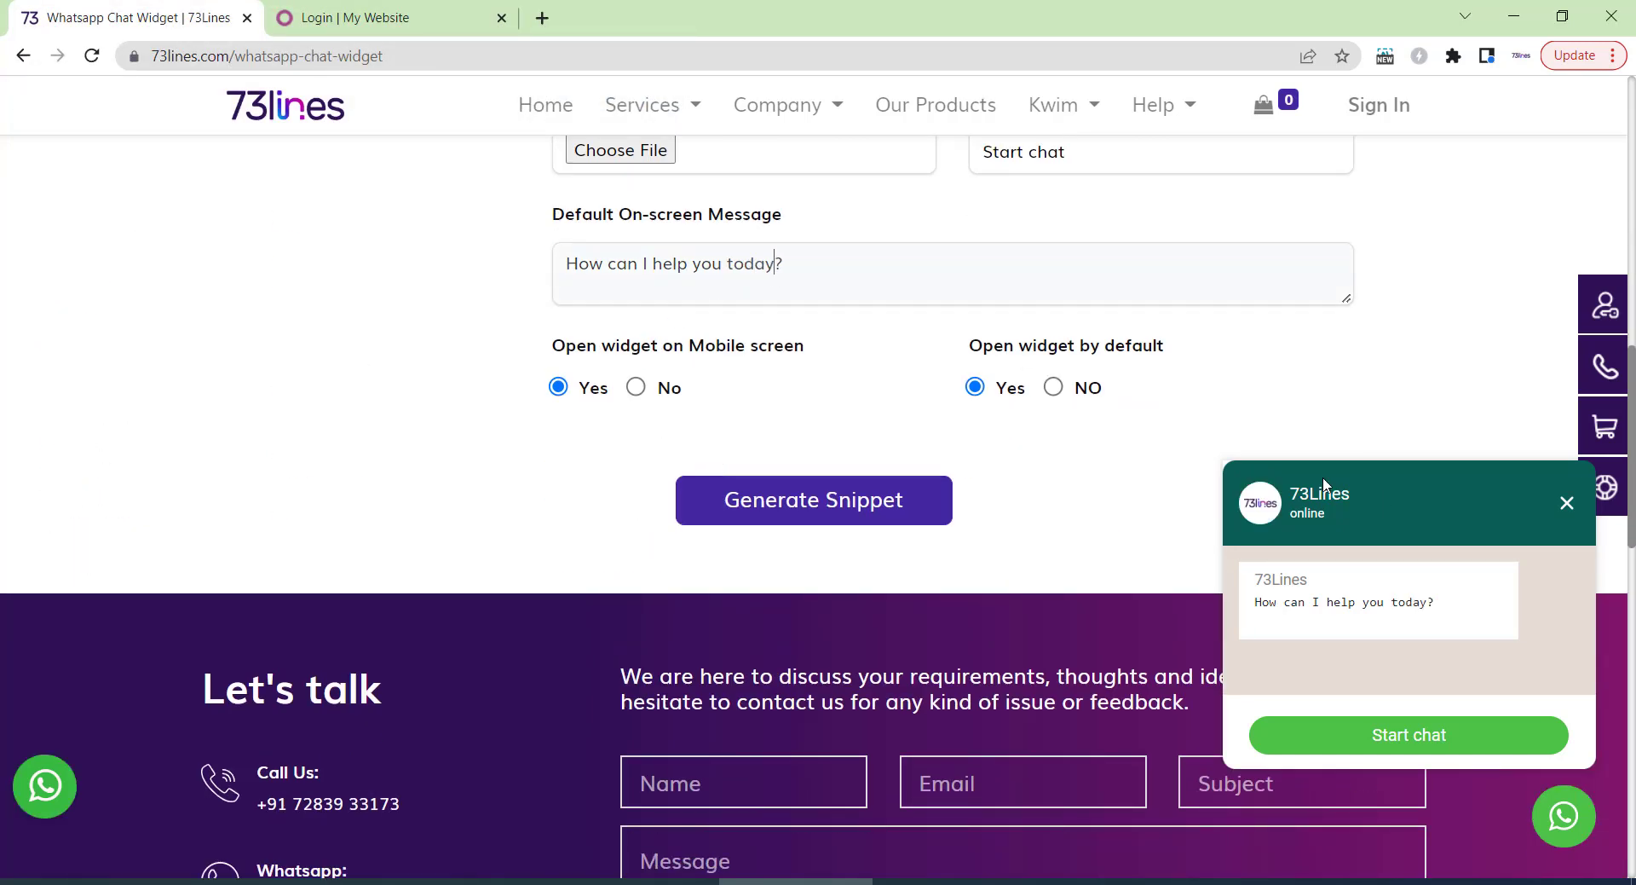
# Generate the WhatsApp widget embed snippet and copy it to the clipboard.
pyautogui.click(784, 504)
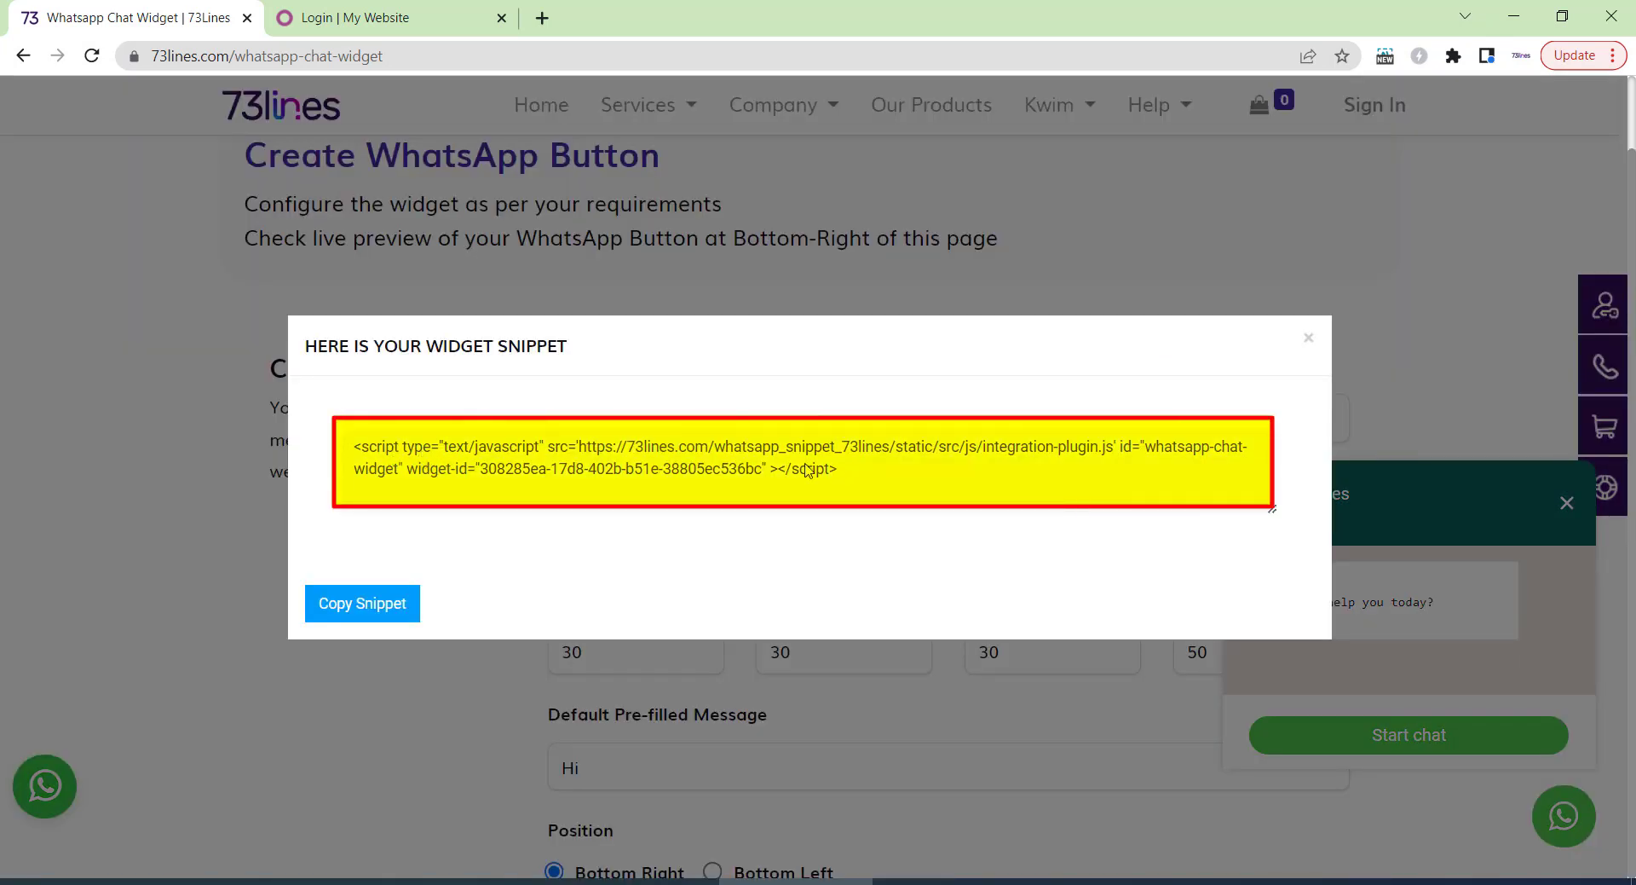
pyautogui.click(416, 589)
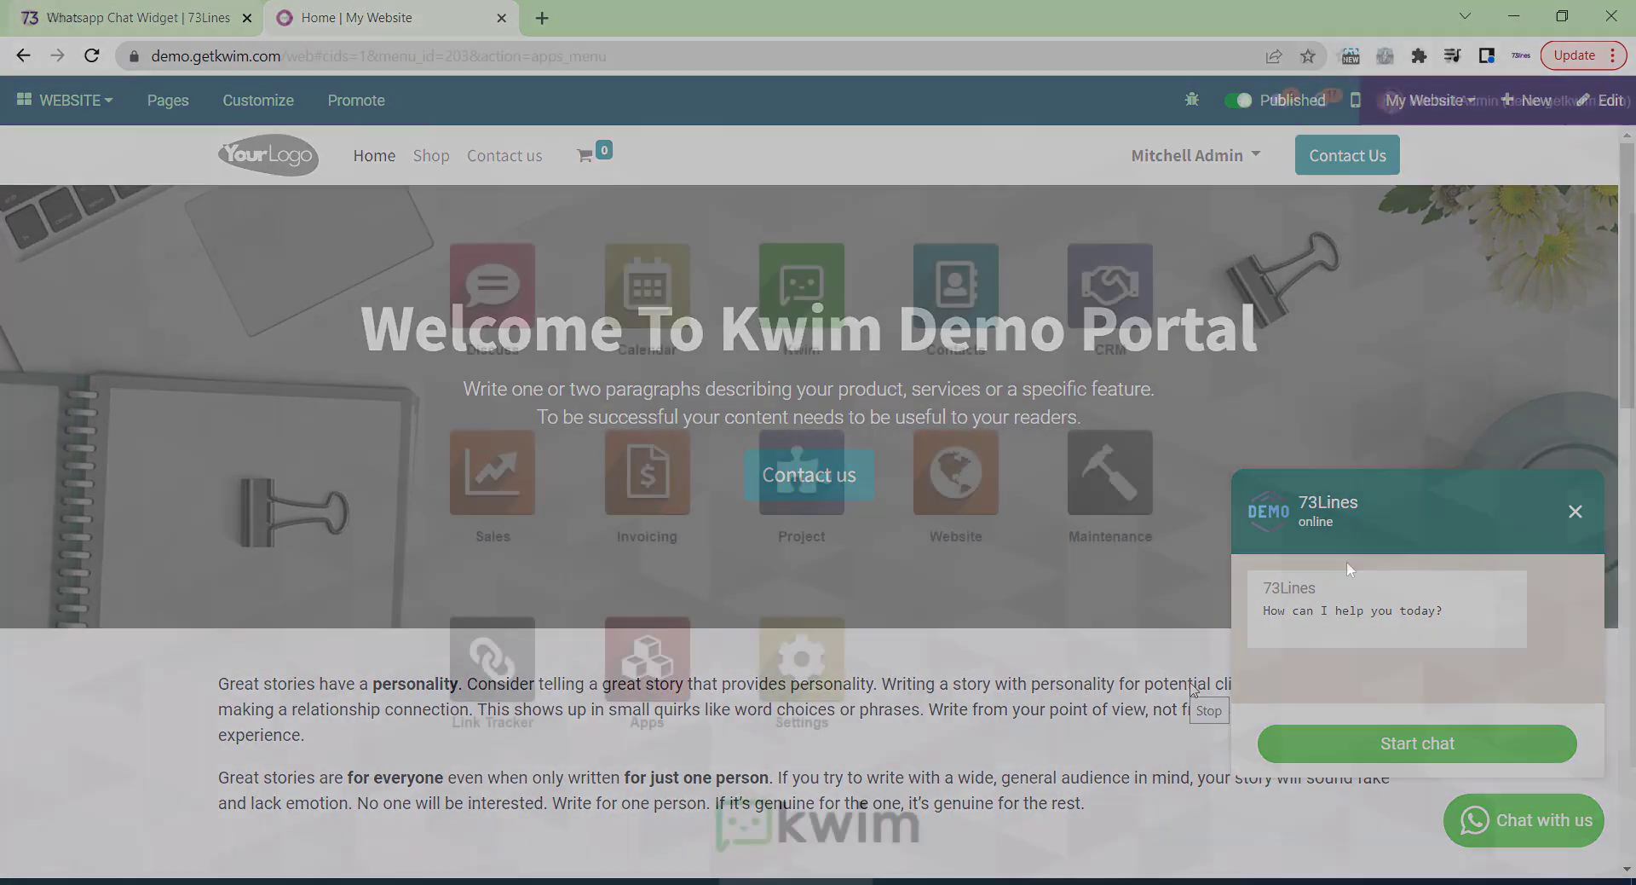
# Open the Demo Business record from Kwim's Configuration > Bussiness list.
pyautogui.click(852, 341)
pyautogui.click(430, 101)
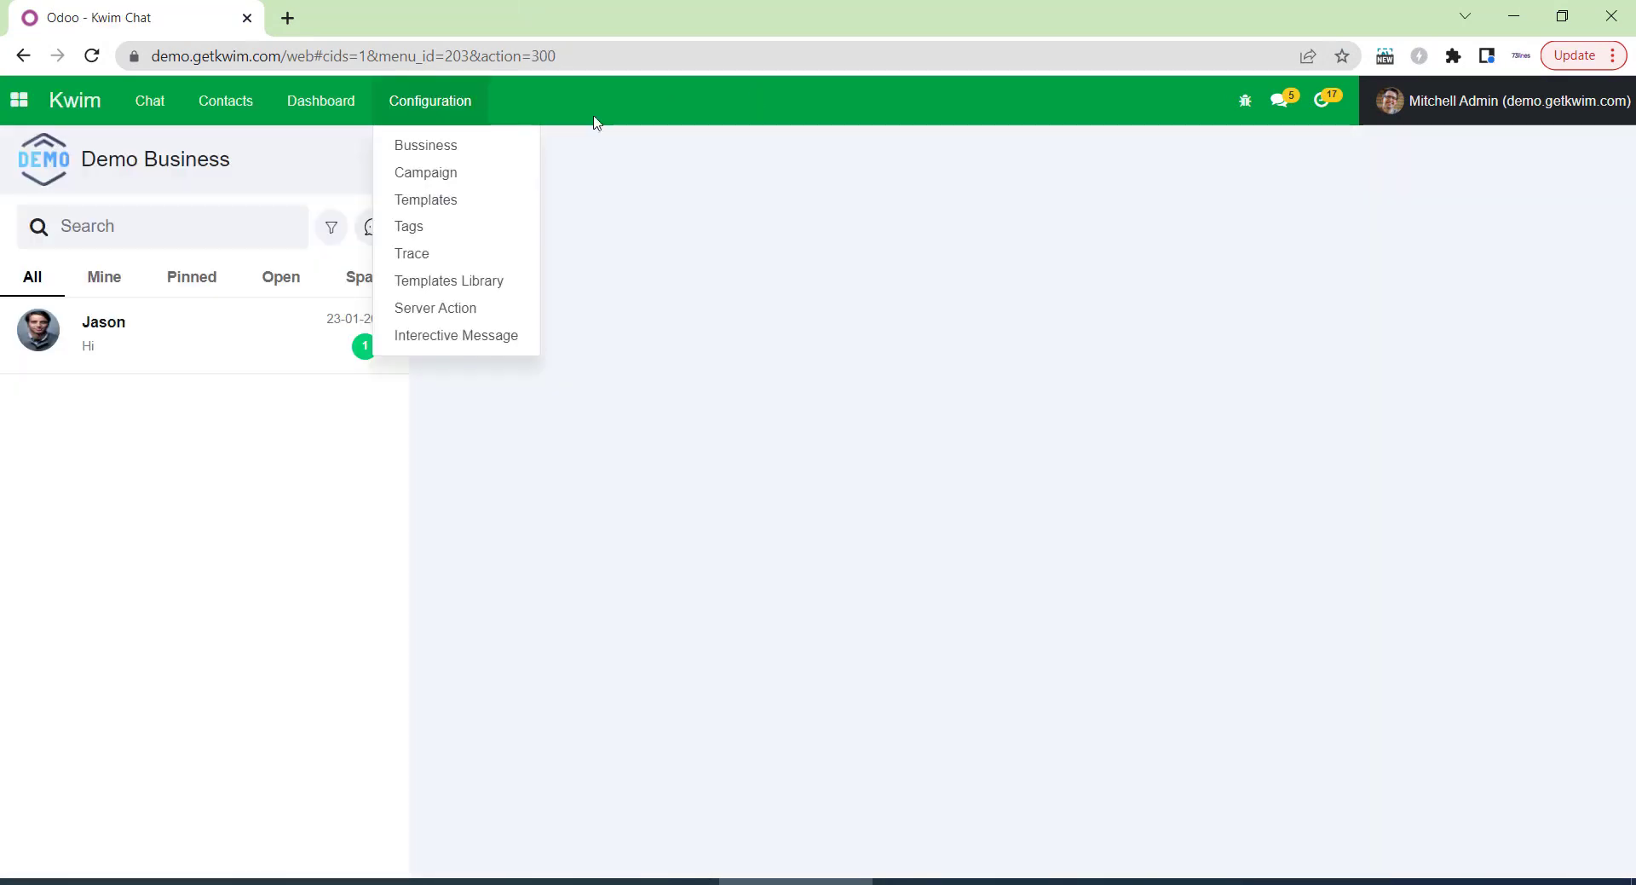
pyautogui.click(501, 150)
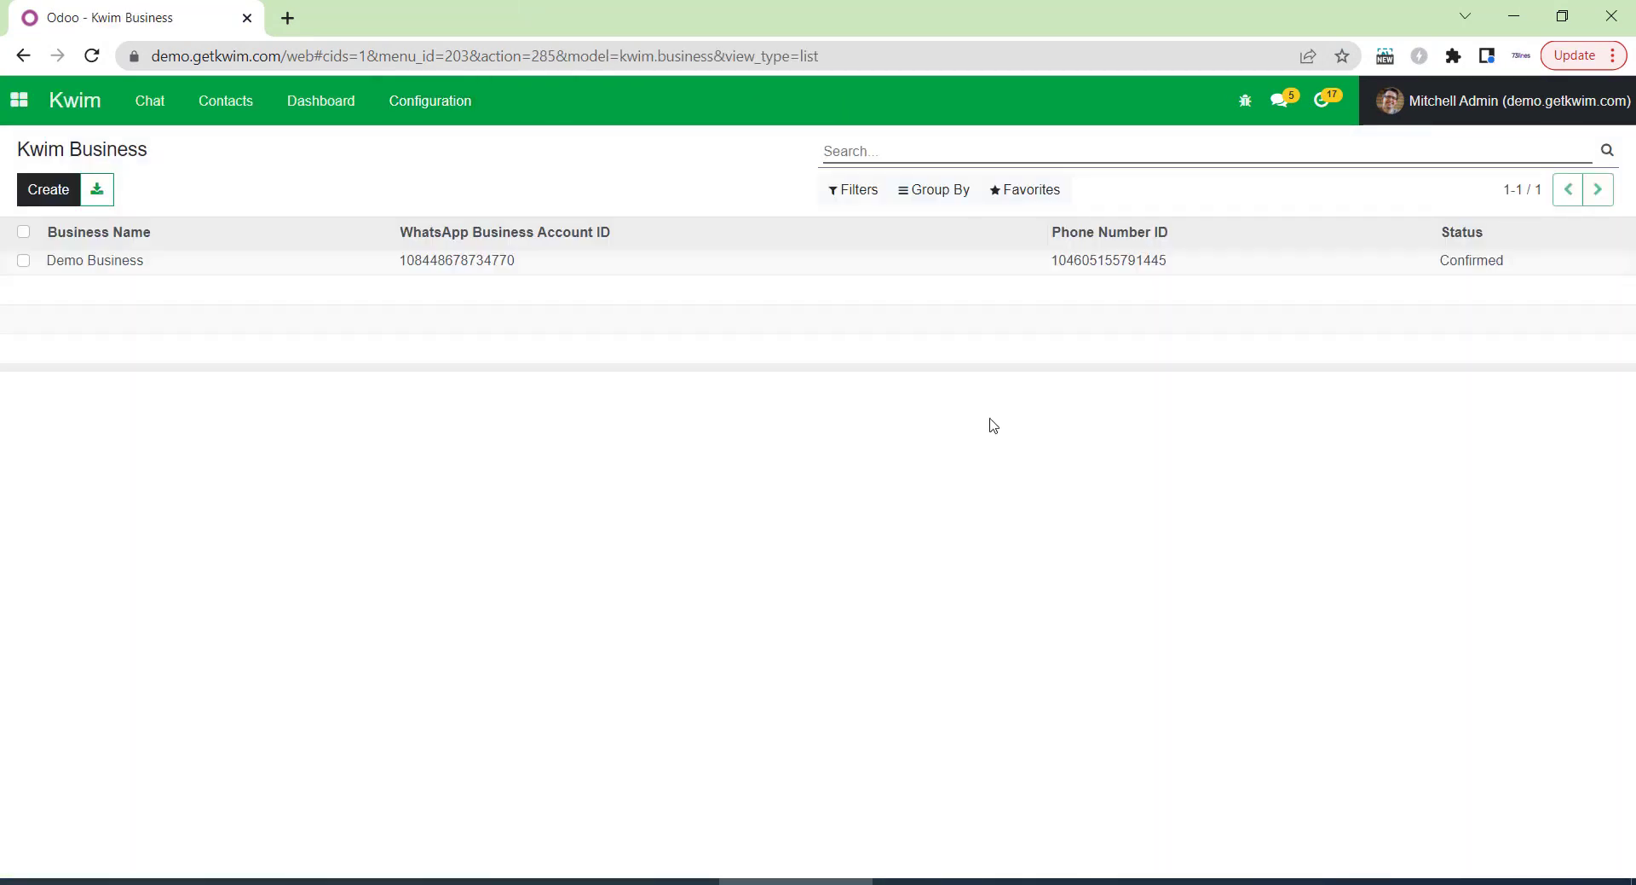
pyautogui.click(375, 266)
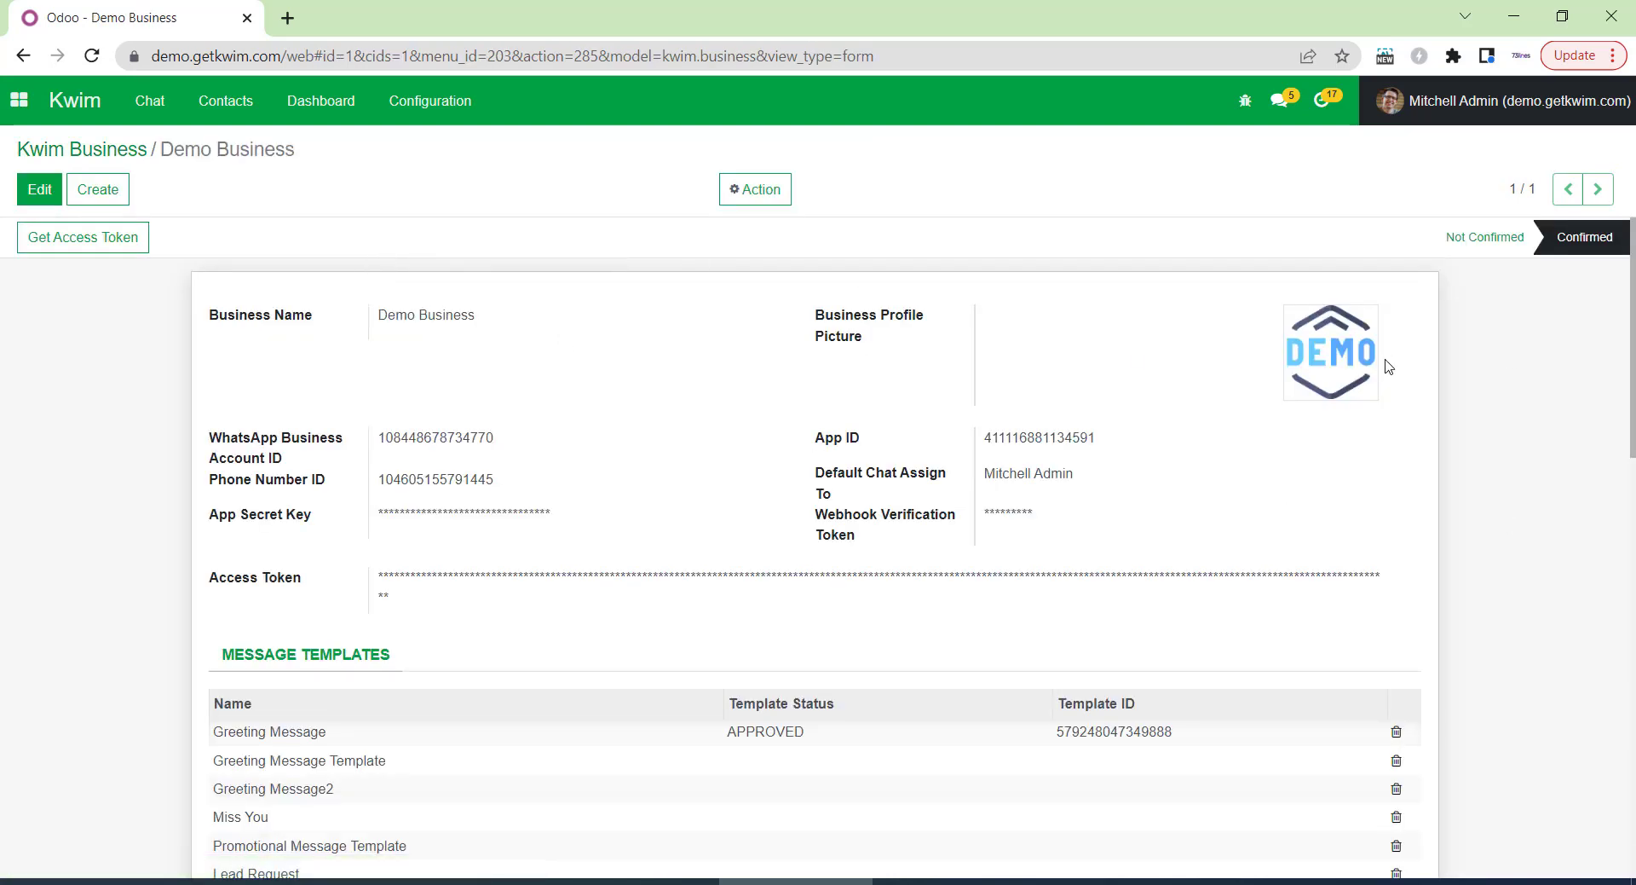
pyautogui.scroll(-3, 1394, 367)
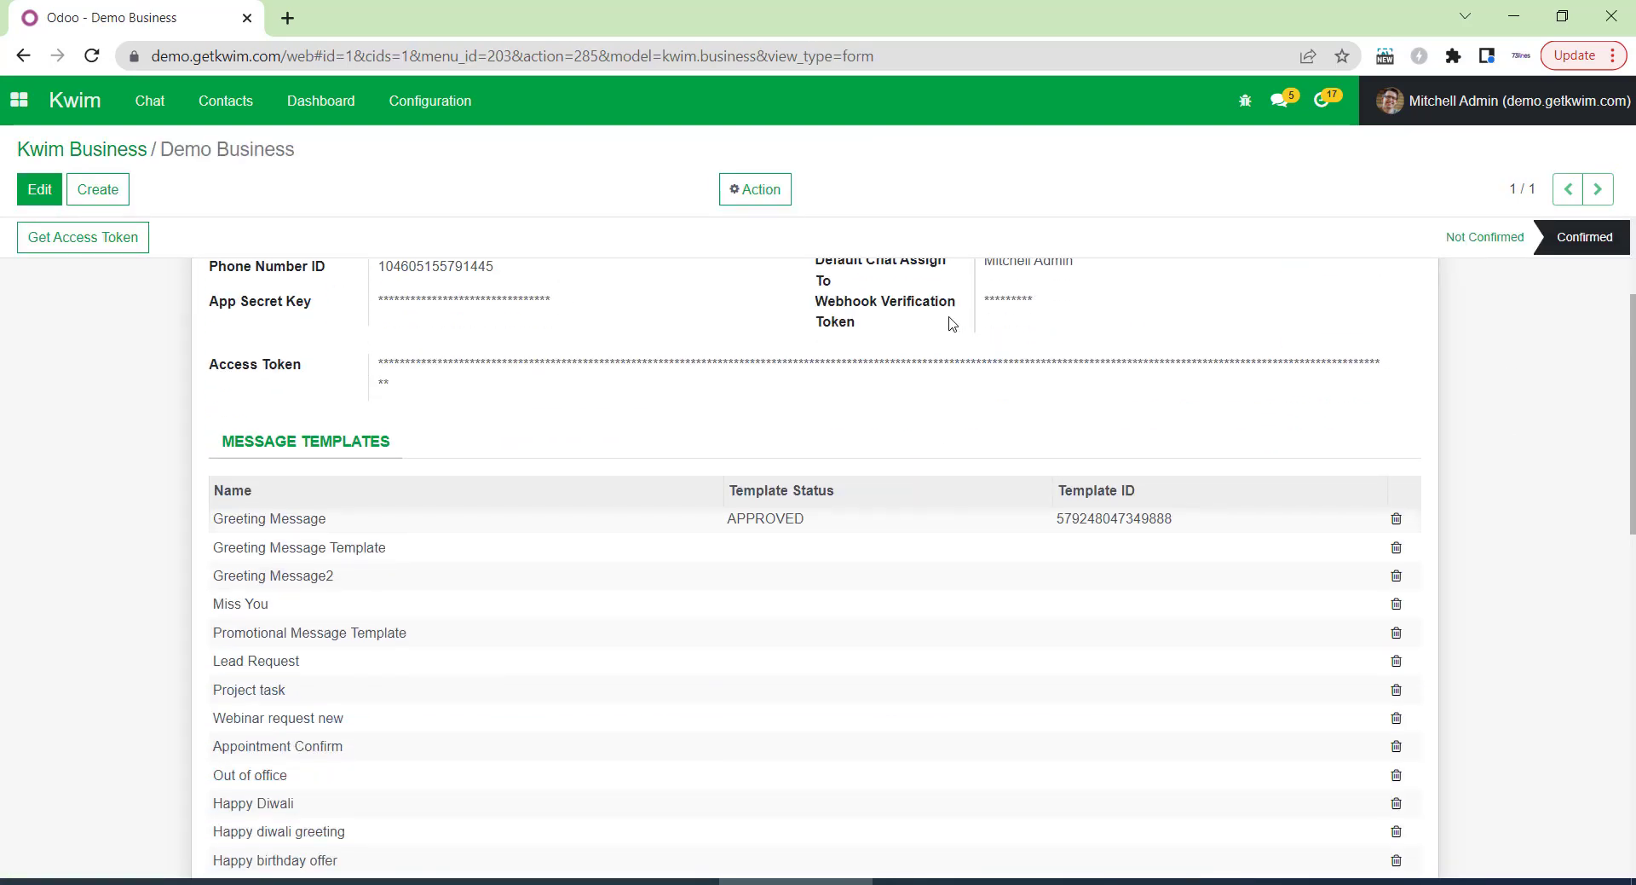
pyautogui.moveTo(950, 322)
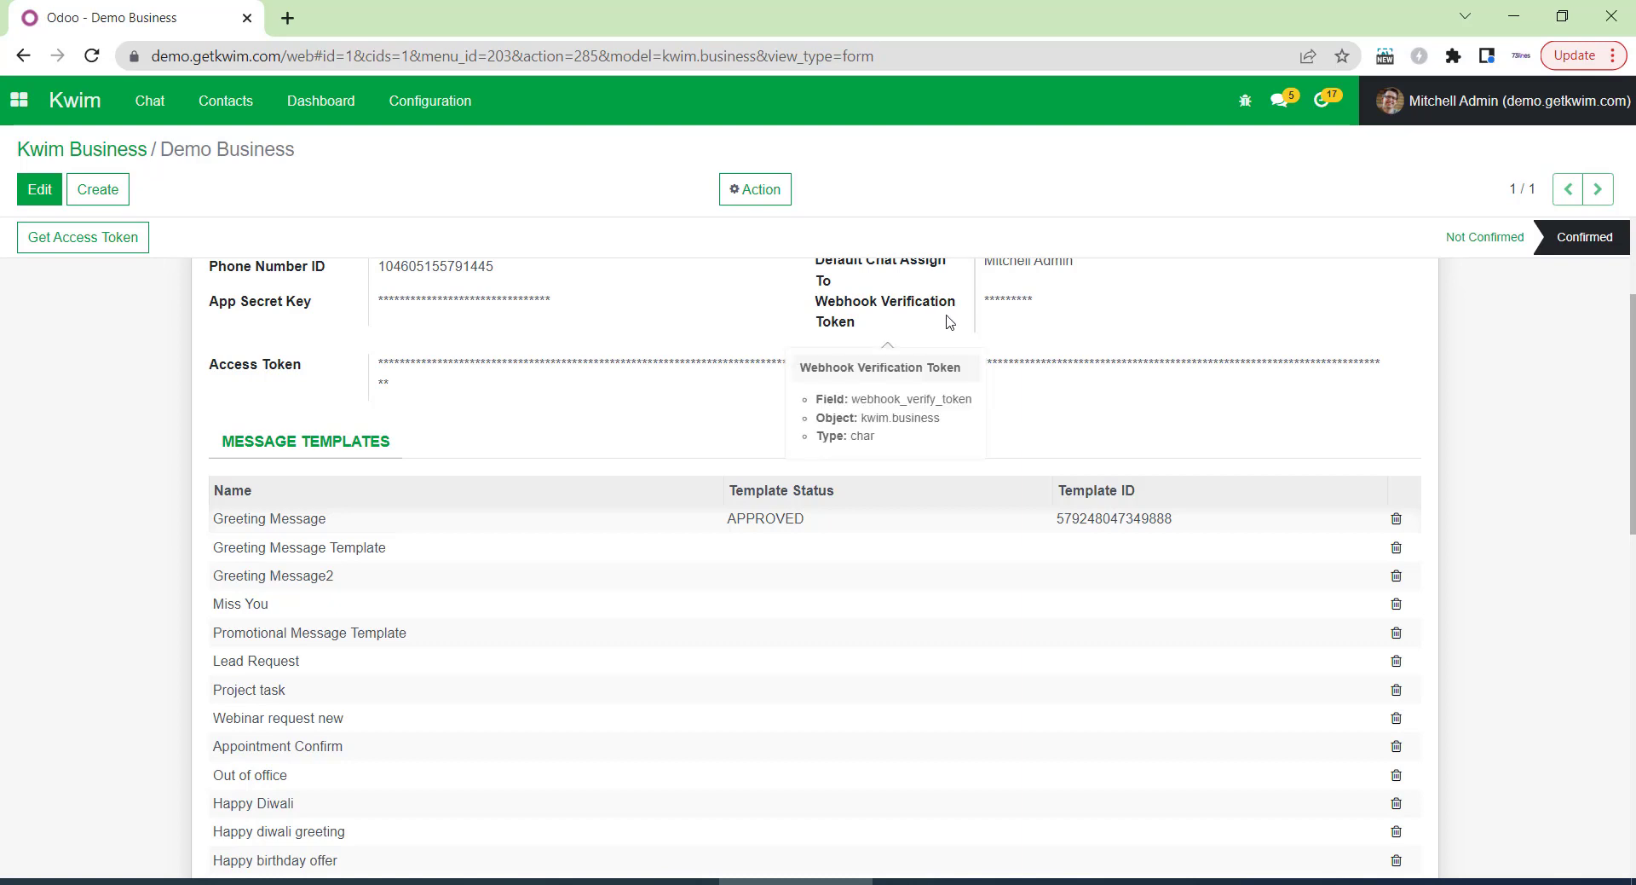
pyautogui.scroll(3, 946, 322)
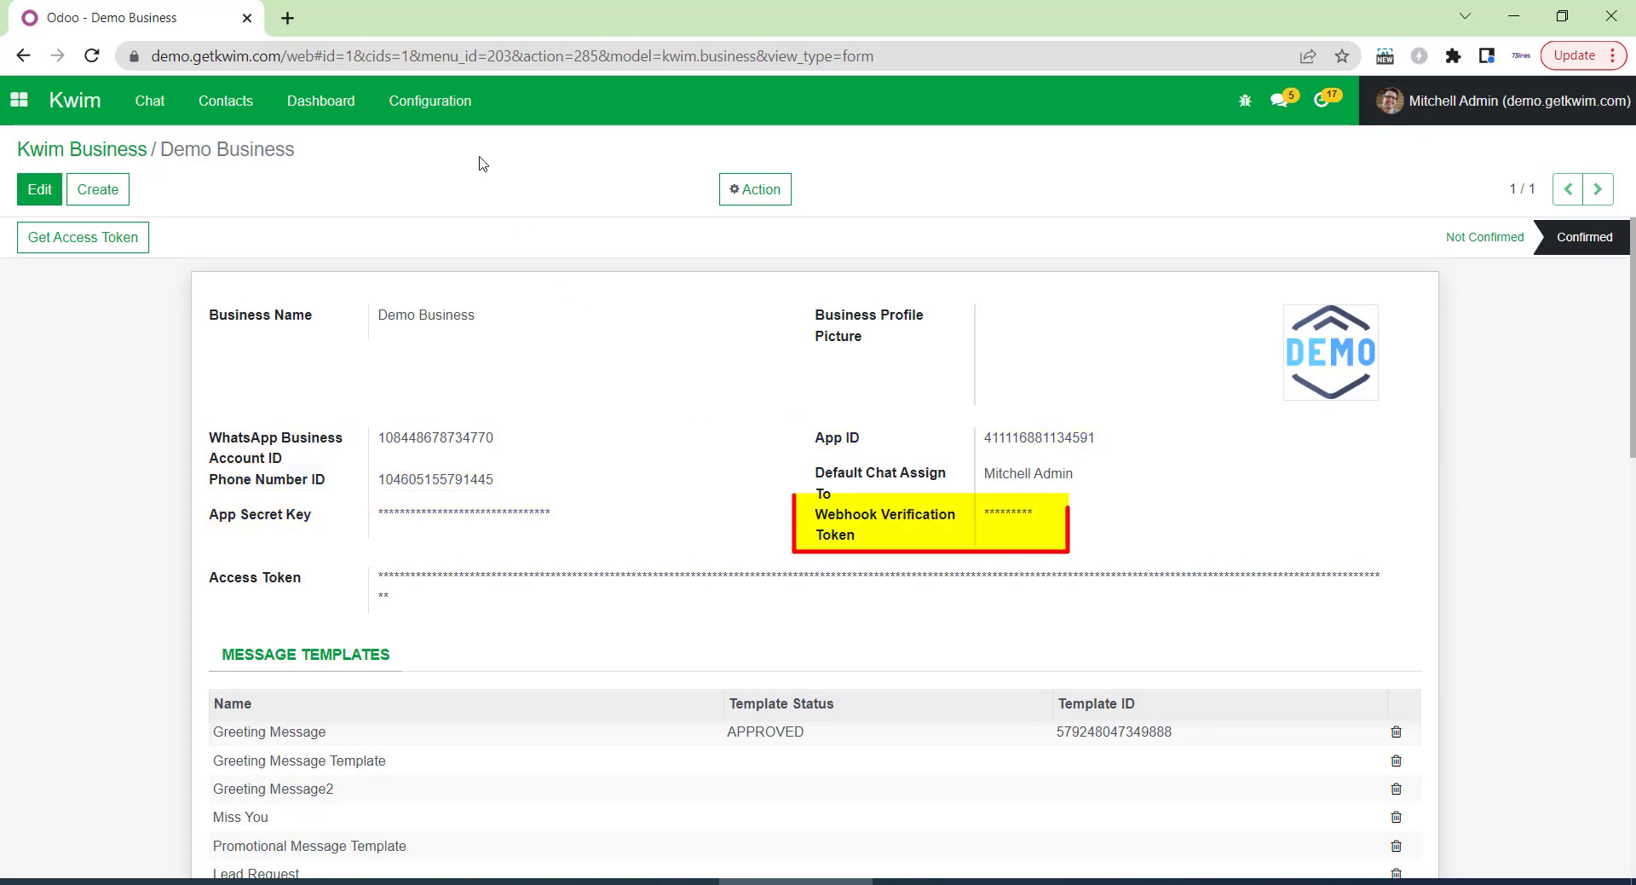
pyautogui.click(463, 119)
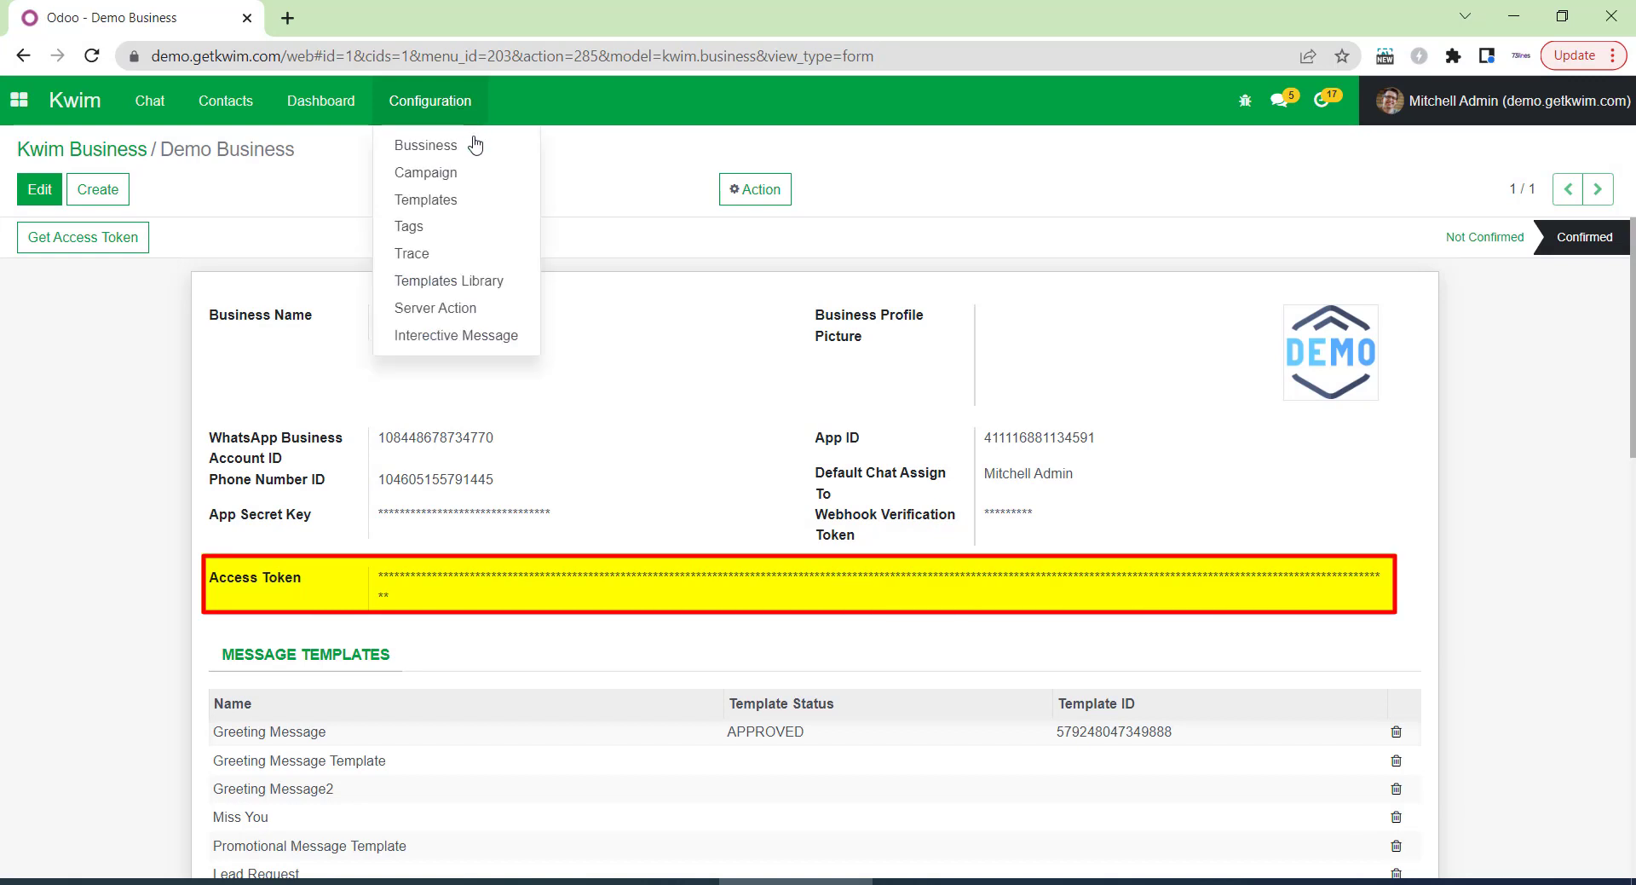
pyautogui.click(499, 283)
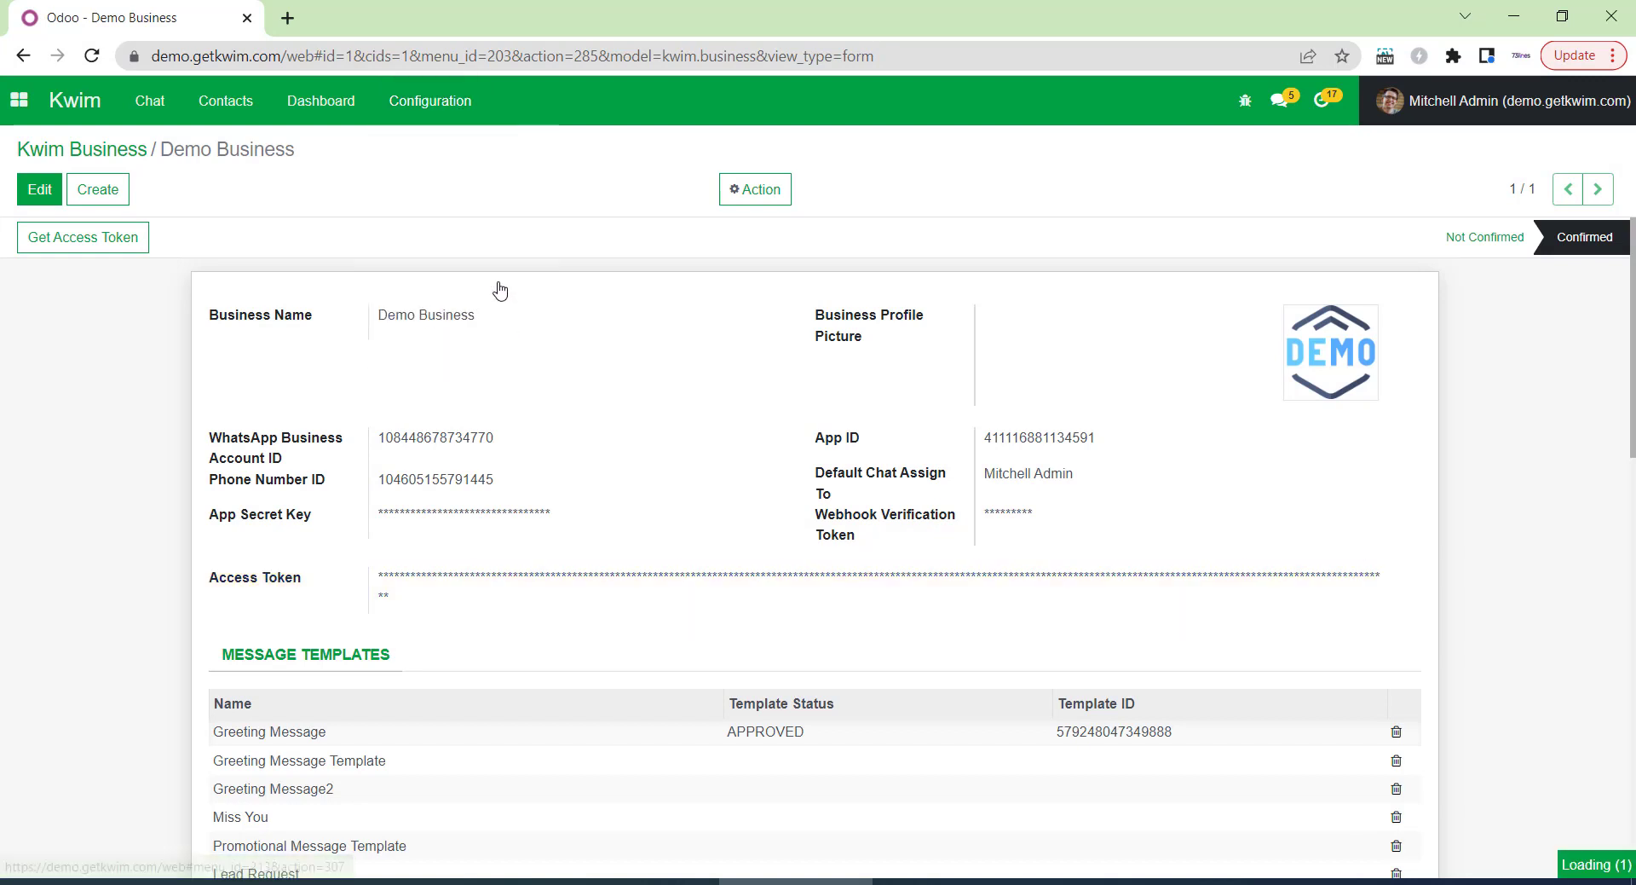
# Browse the library's Greeting Message template, then open Configuration > Templates to see approval statuses.
pyautogui.scroll(-4, 501, 281)
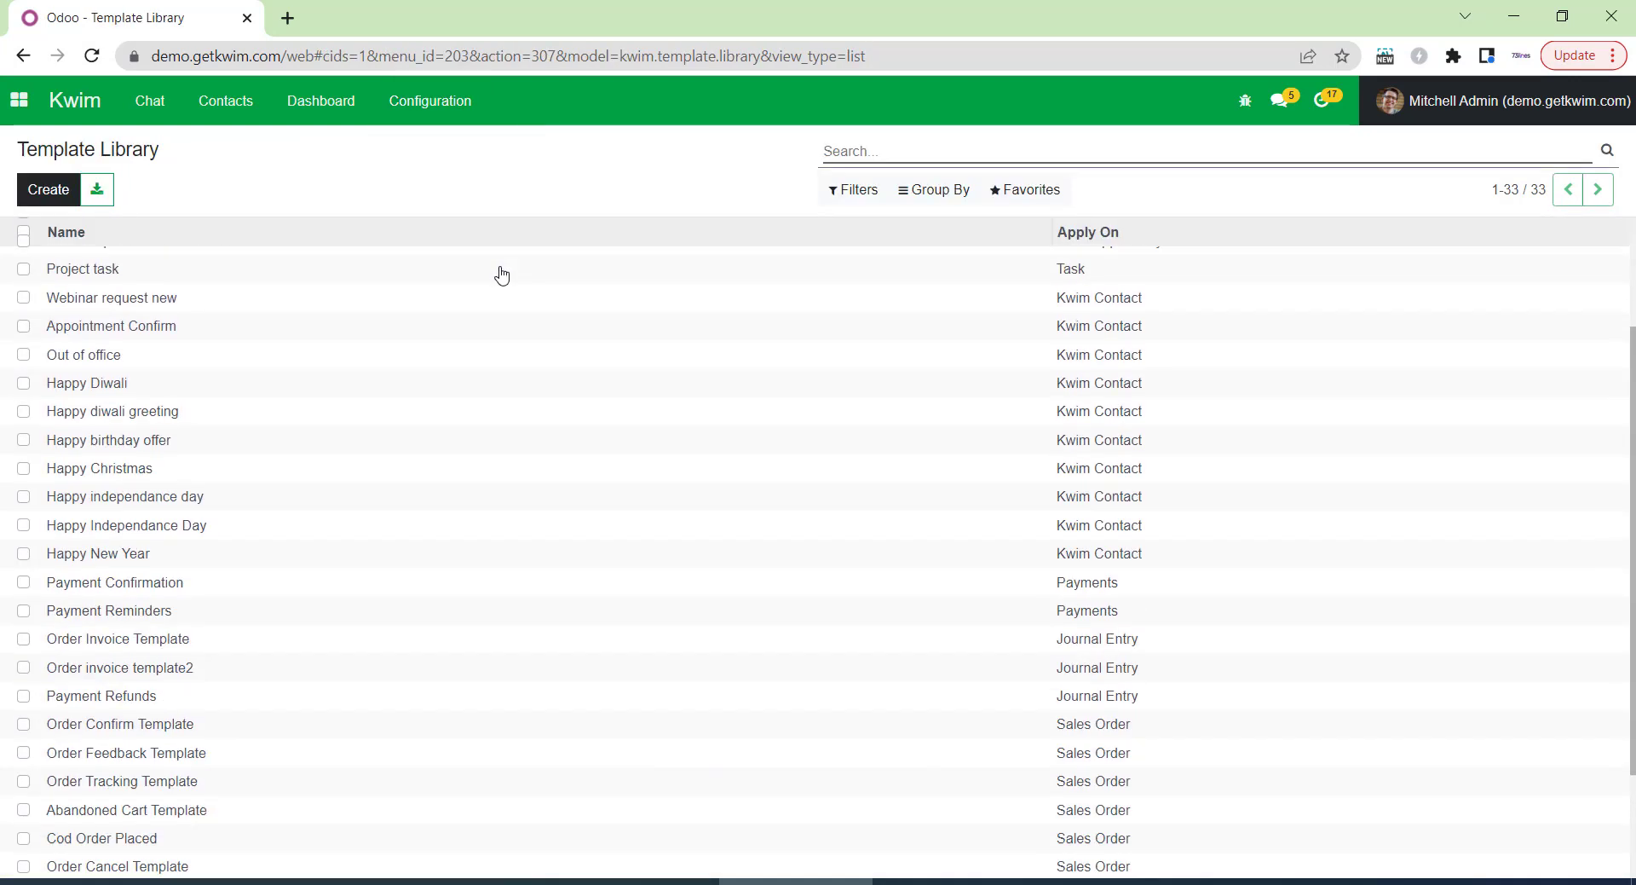
pyautogui.scroll(4, 475, 423)
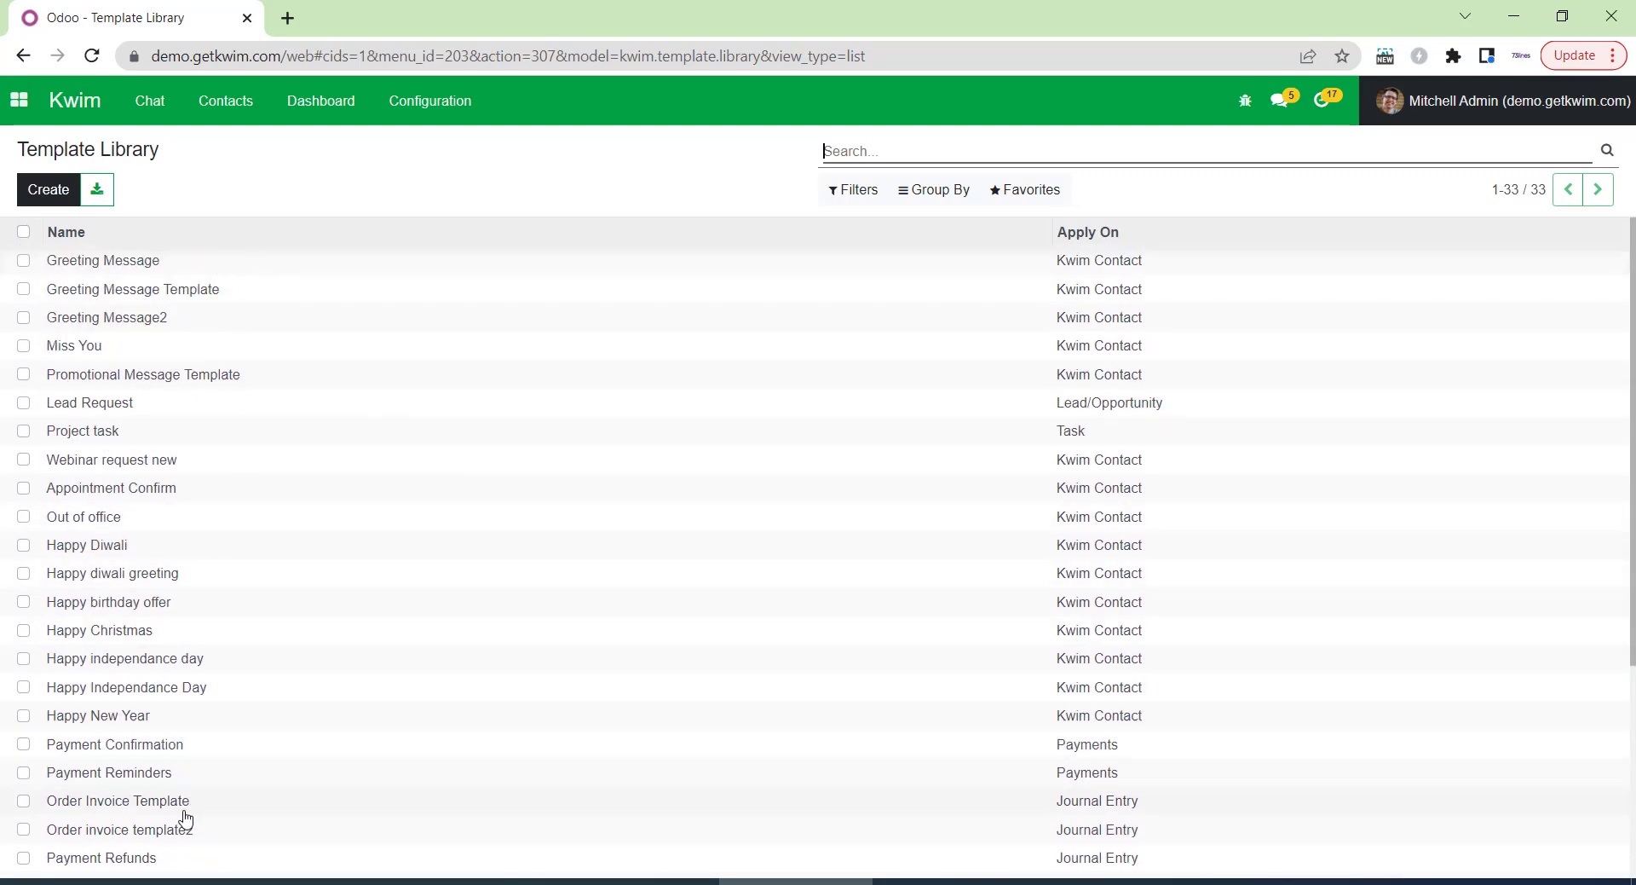
pyautogui.click(174, 269)
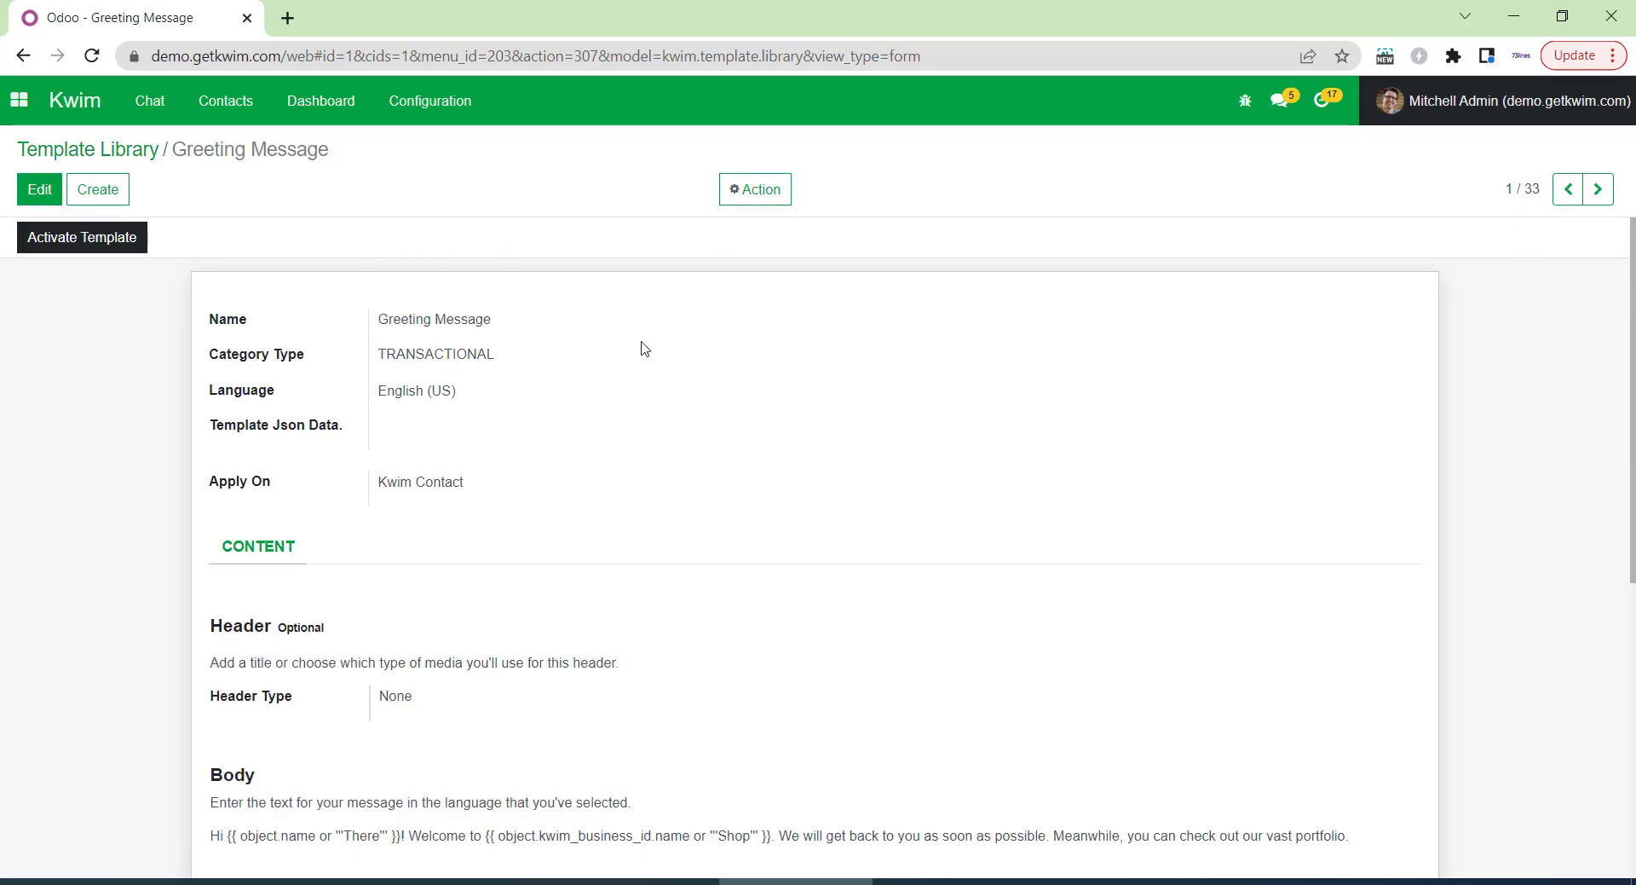
pyautogui.scroll(-6, 675, 479)
pyautogui.scroll(6, 677, 480)
pyautogui.click(470, 106)
pyautogui.click(465, 203)
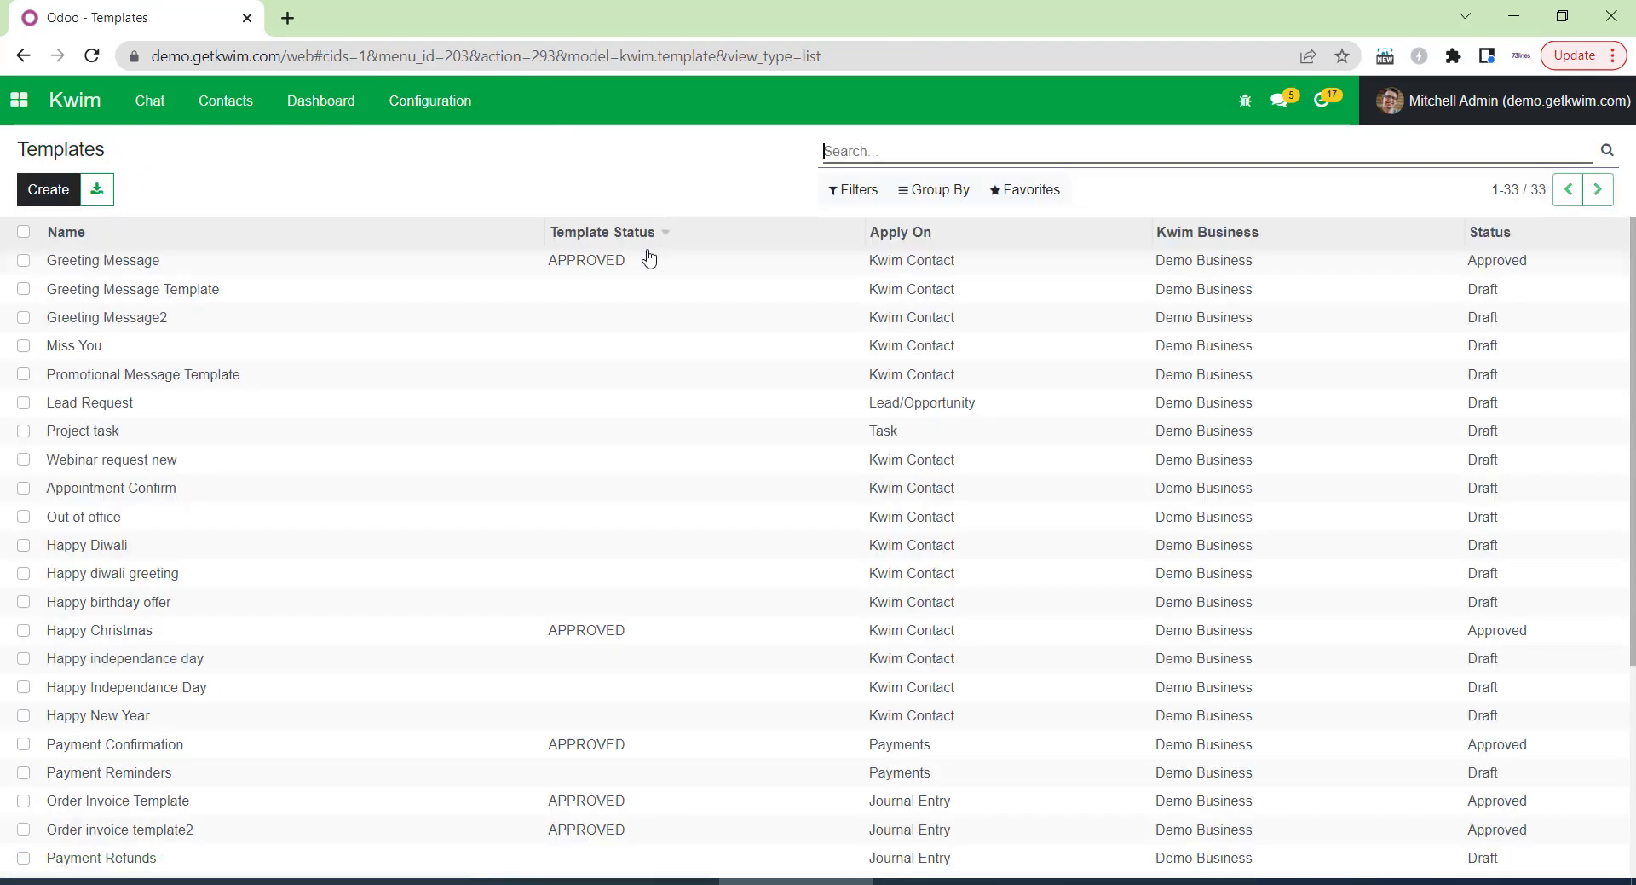
# Read through the approved Greeting Message template's body, footer and buttons, then return to Chat.
pyautogui.scroll(-3, 767, 435)
pyautogui.scroll(-1, 748, 461)
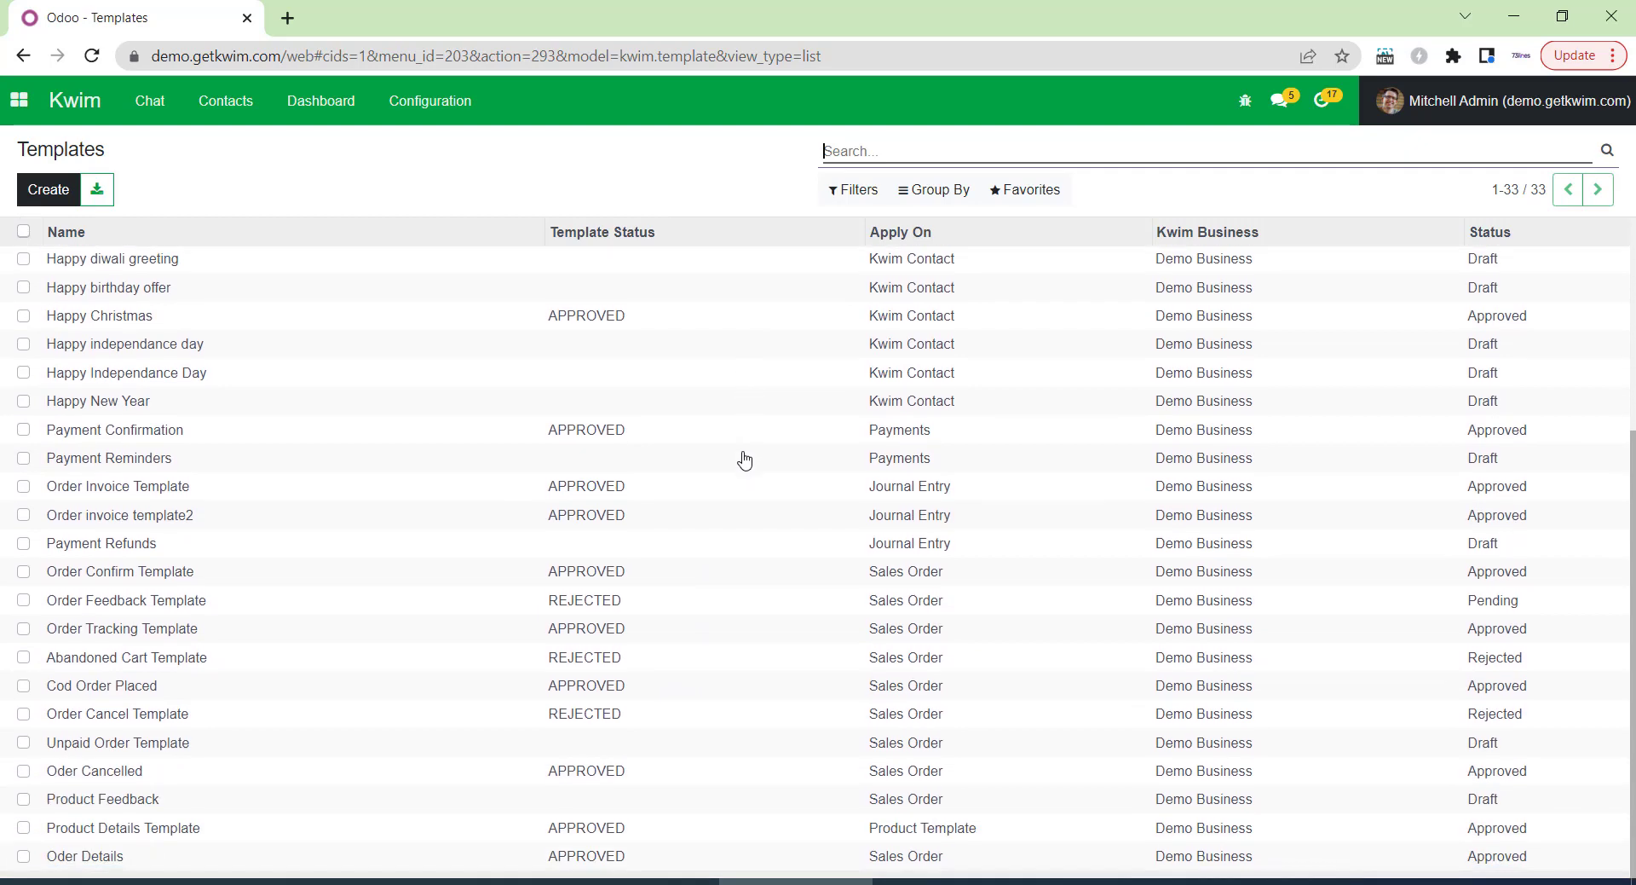
pyautogui.scroll(3, 739, 463)
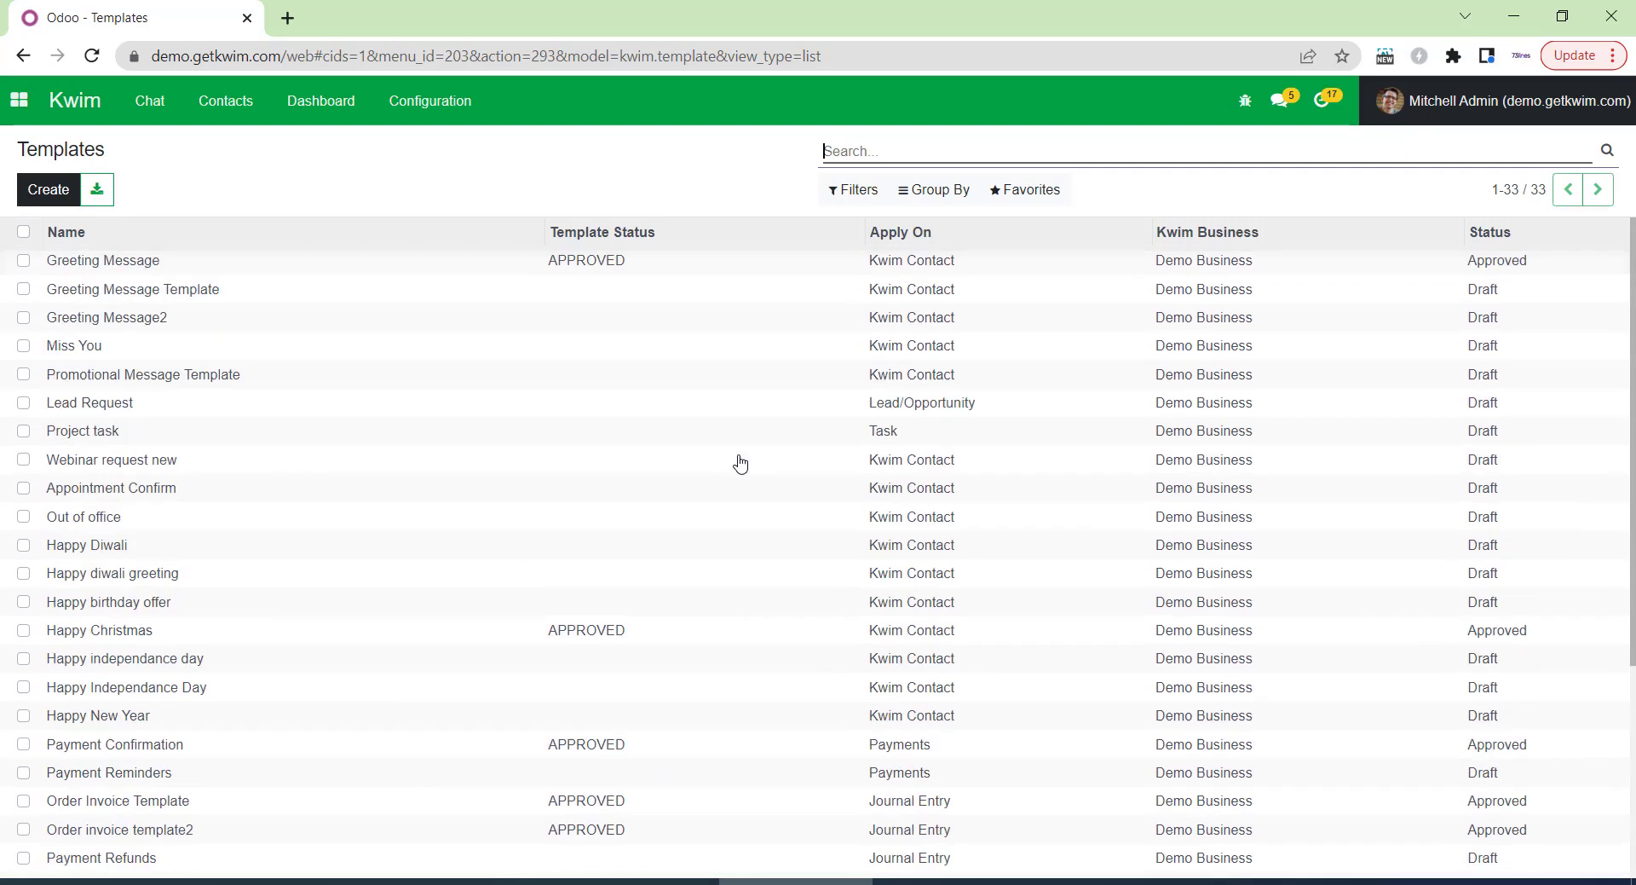
pyautogui.click(664, 269)
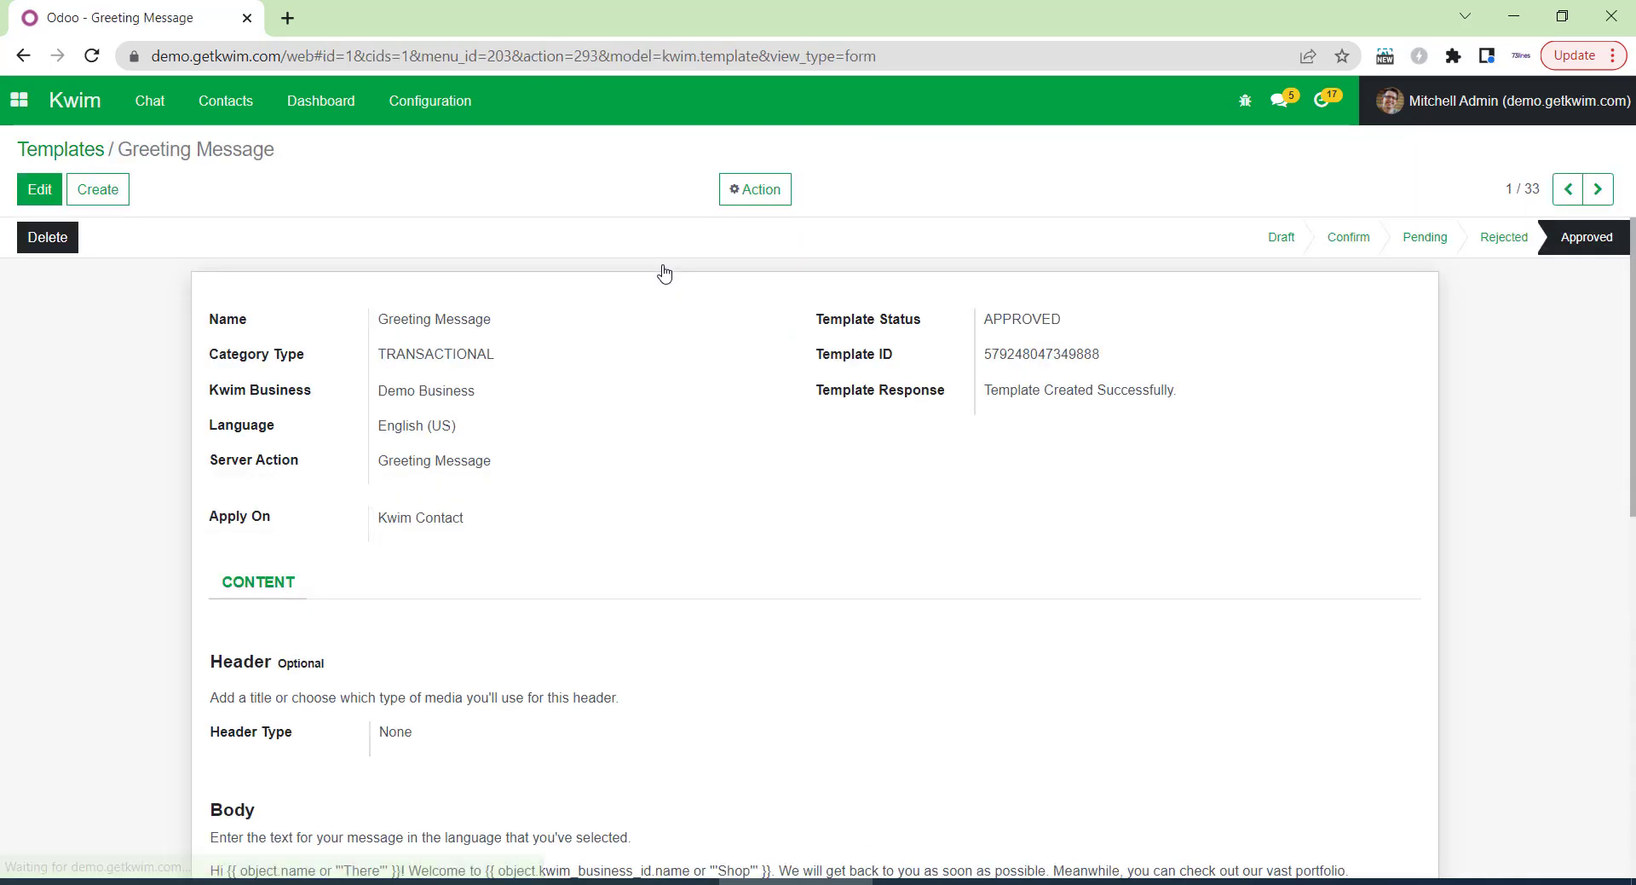
pyautogui.scroll(-5, 650, 426)
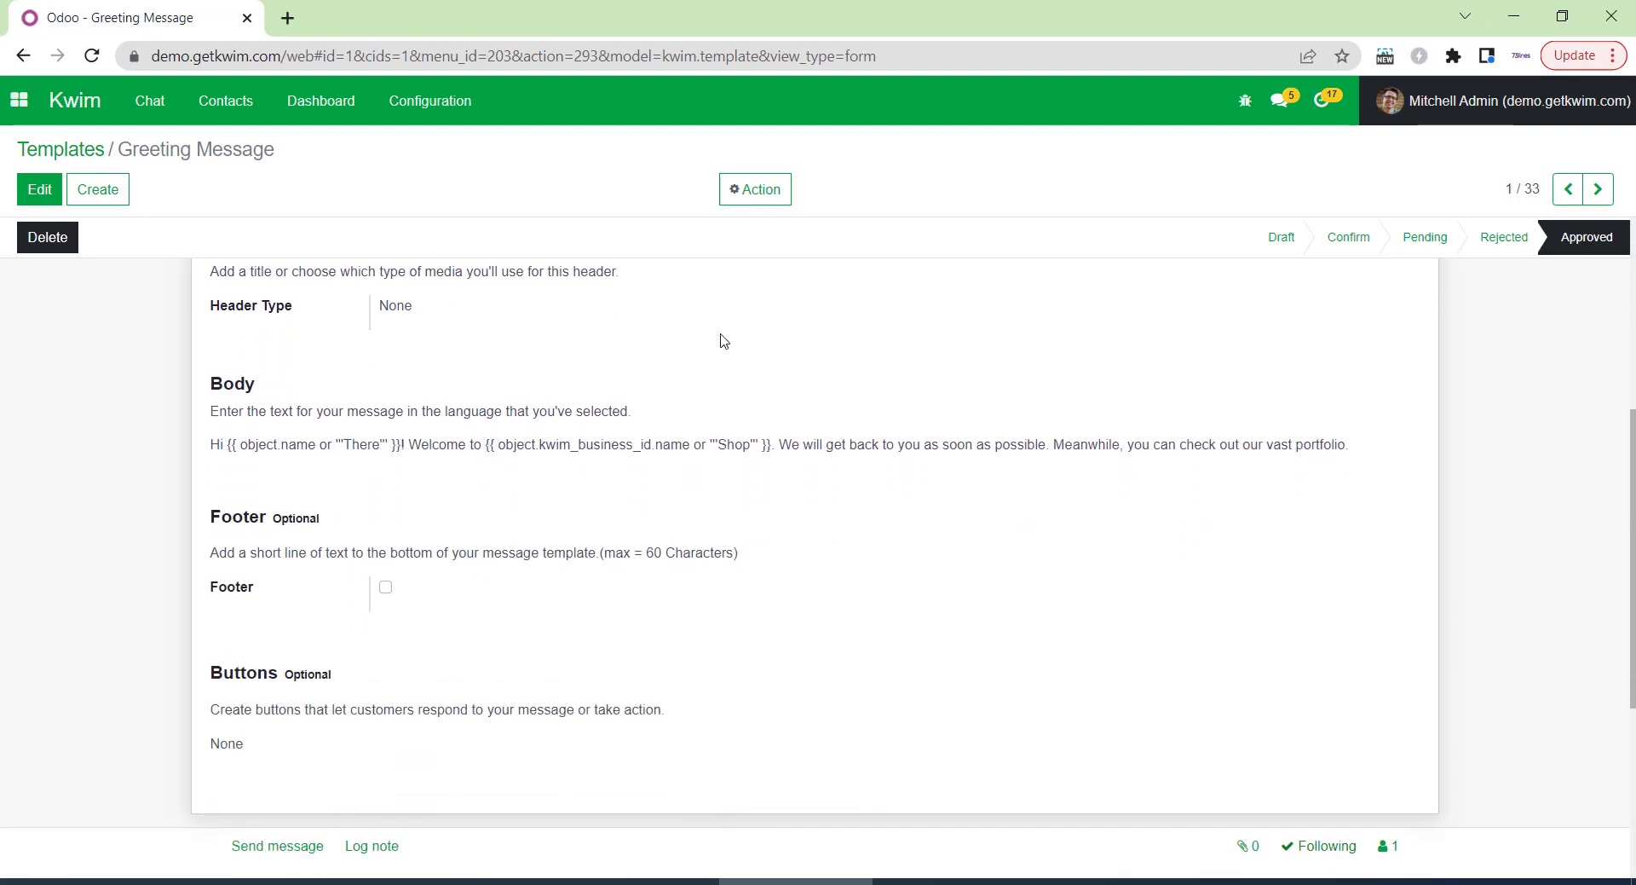
pyautogui.scroll(5, 696, 533)
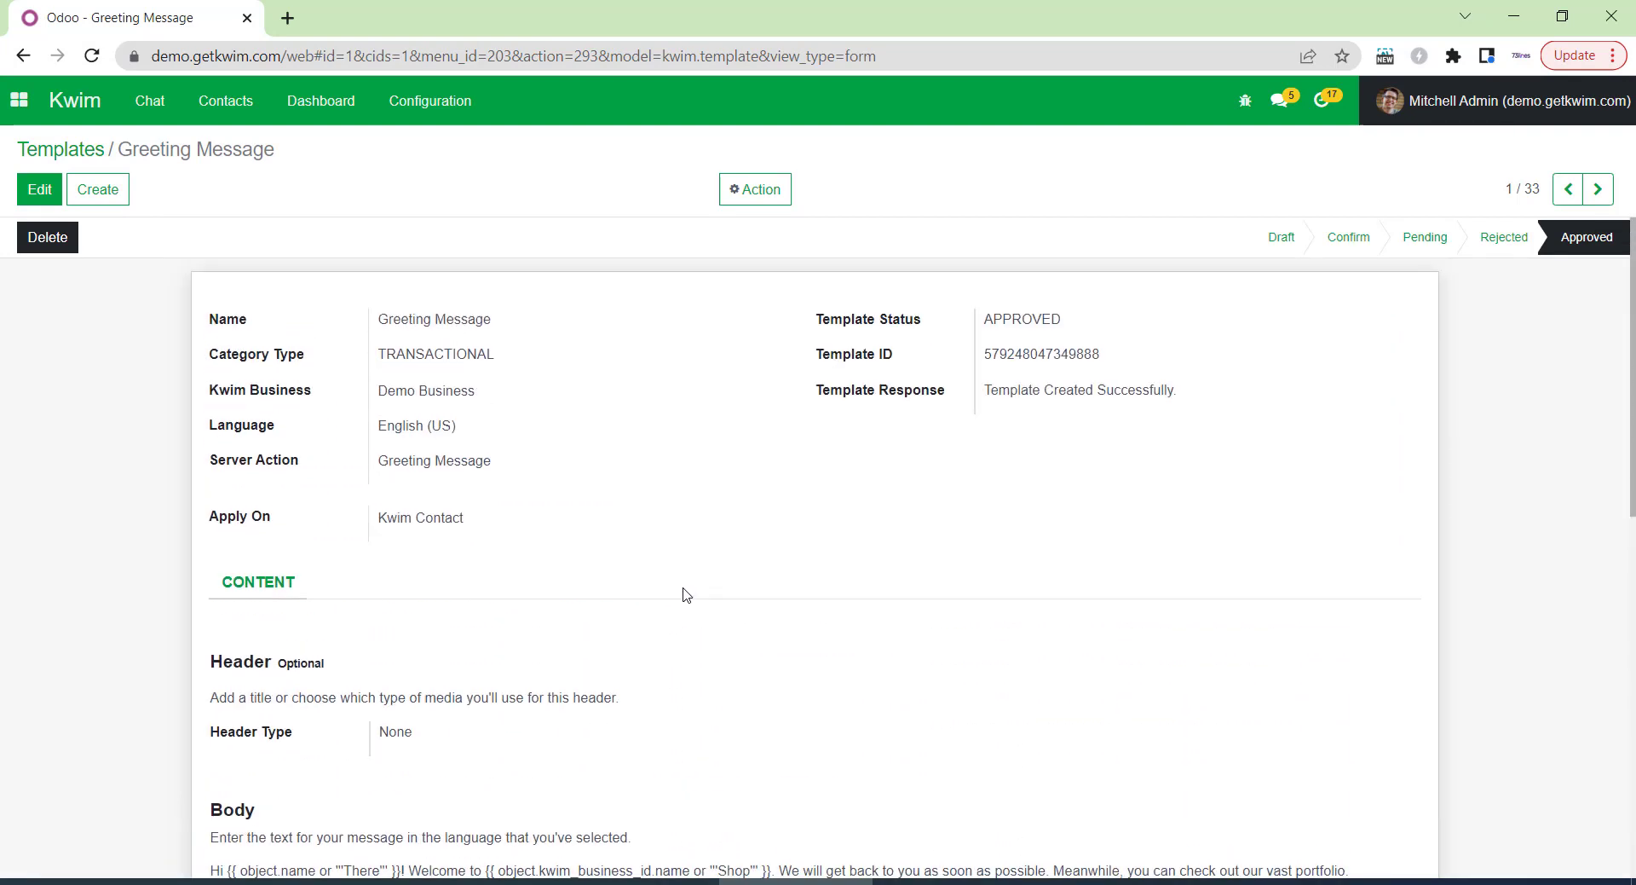
pyautogui.click(146, 104)
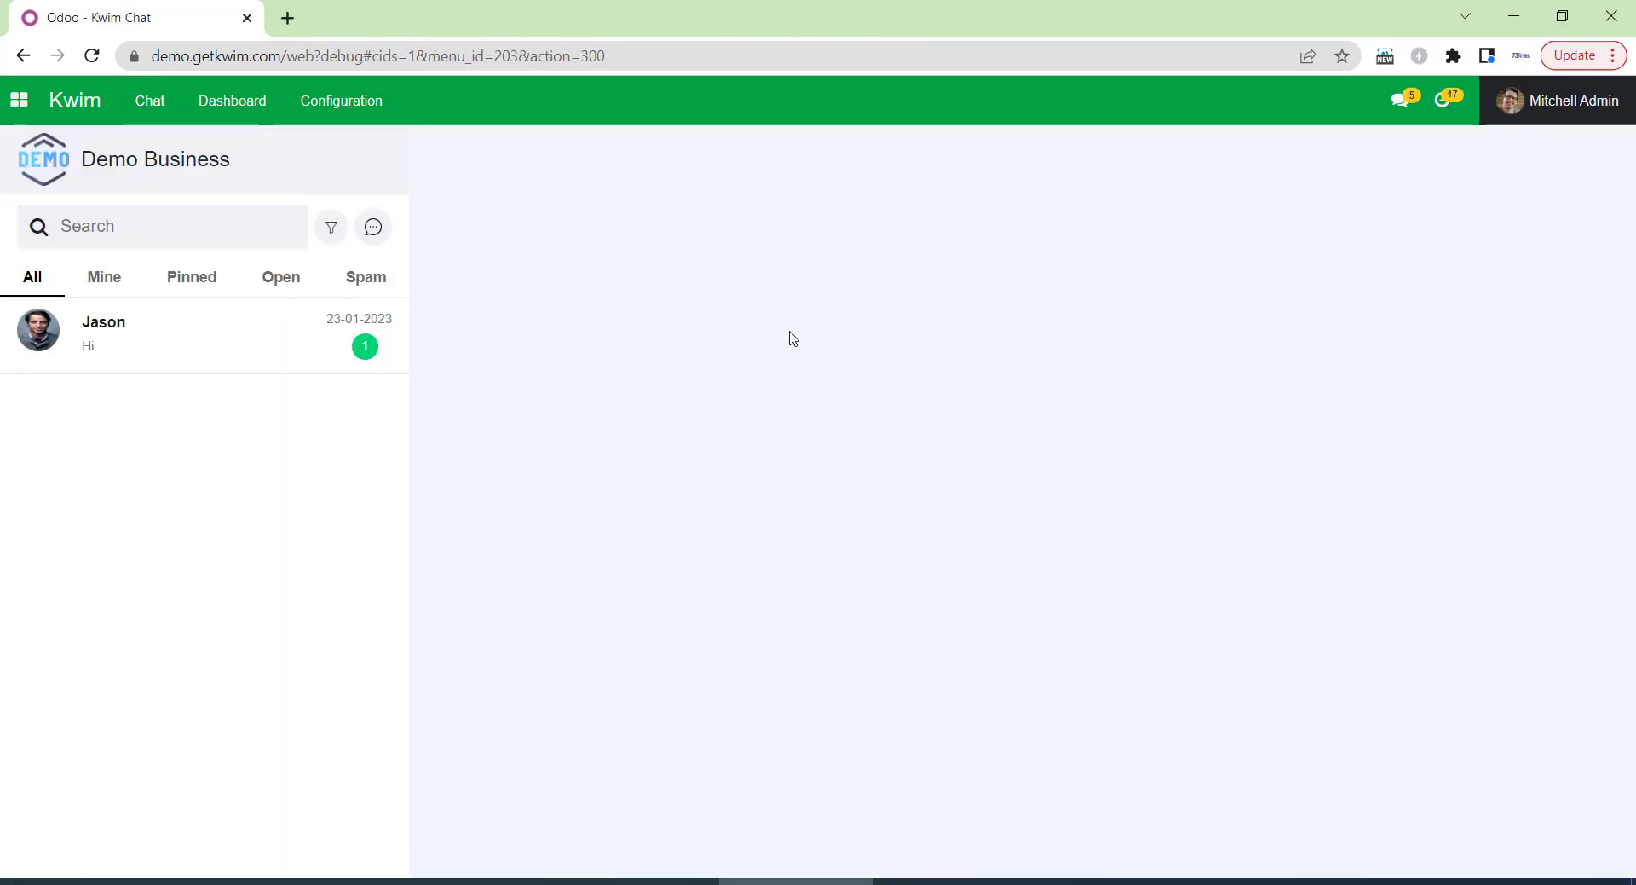
# Open the customer's conversation and bring up the Select Template dialog.
pyautogui.click(170, 350)
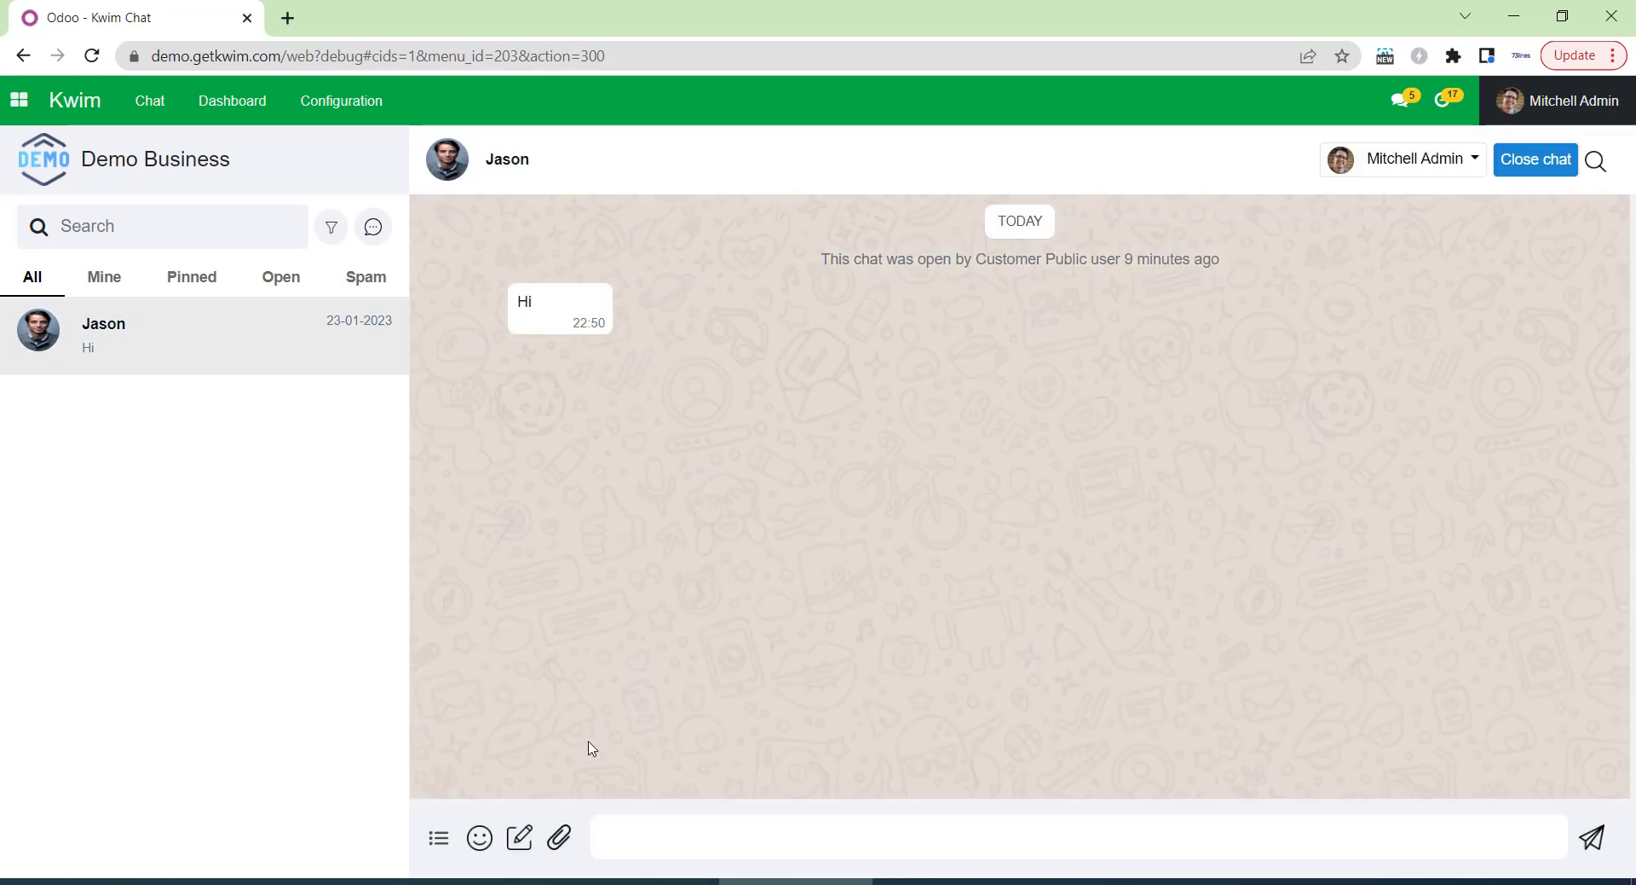
pyautogui.click(522, 841)
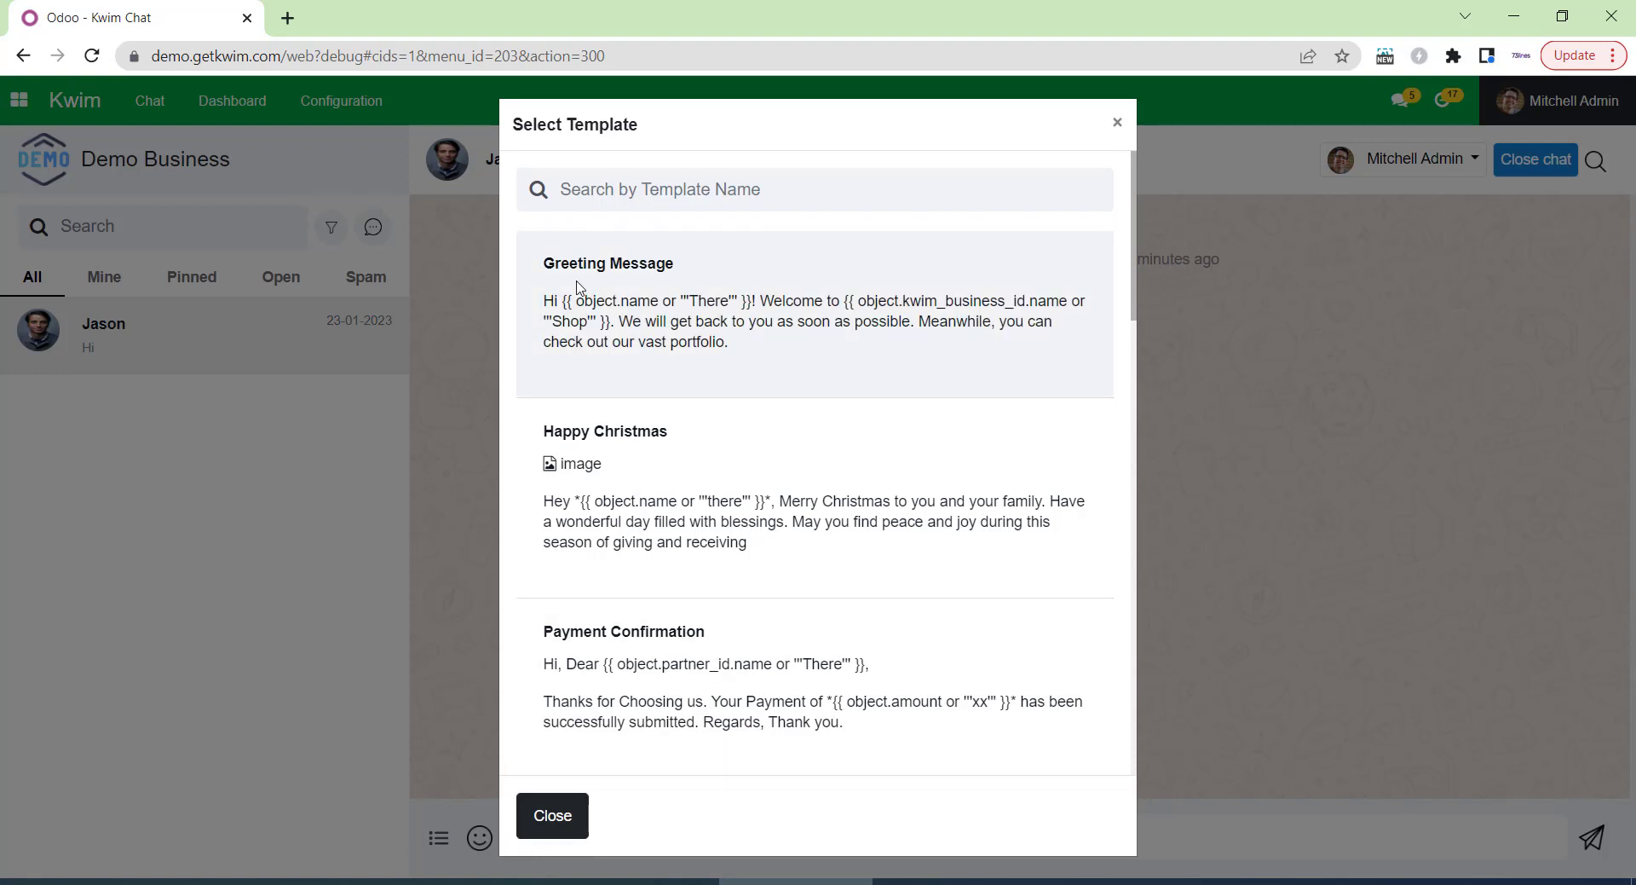
# Send the Greeting Message template to the customer selected as its Kwim contact.
pyautogui.click(897, 317)
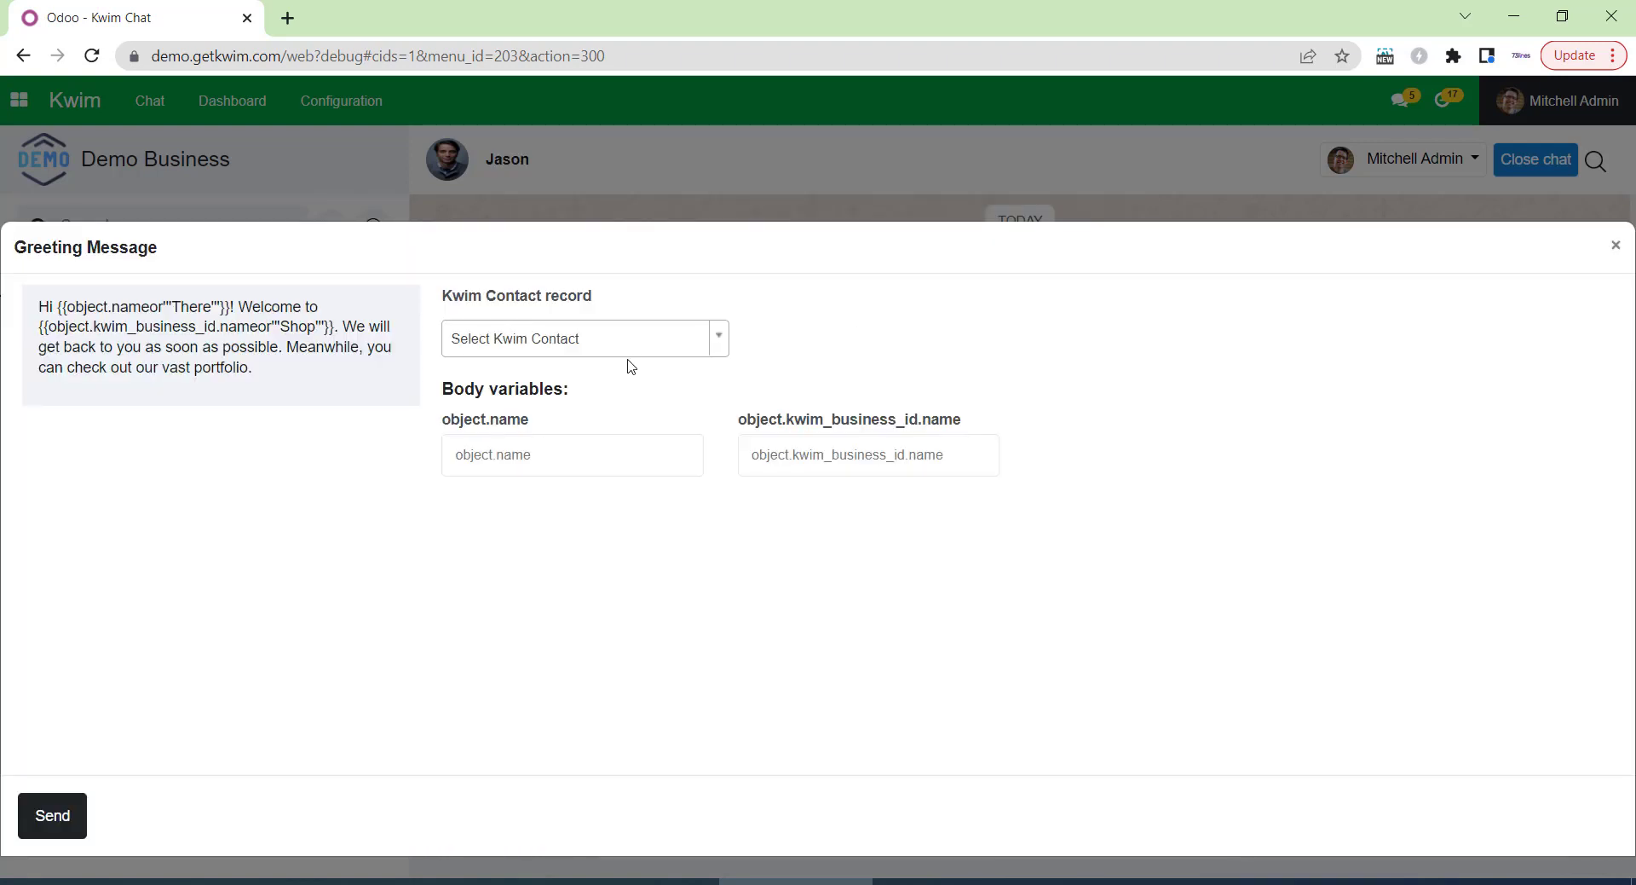
pyautogui.click(650, 341)
pyautogui.click(614, 446)
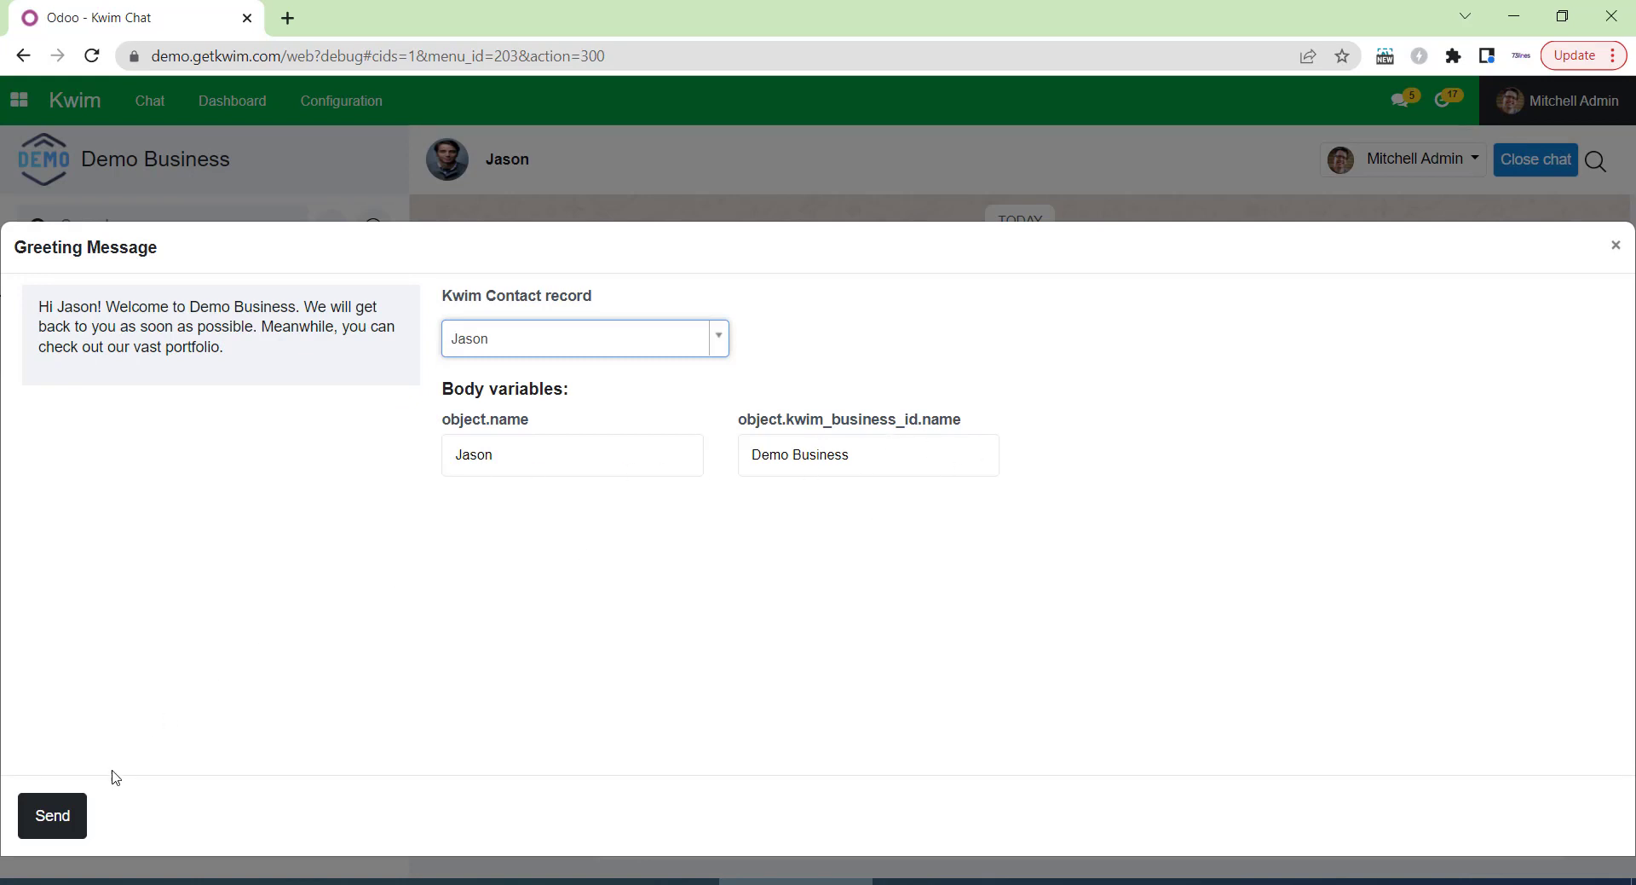
pyautogui.click(80, 814)
# Send a follow-up chat message offering a call, and check it arrived in WhatsApp Web.
pyautogui.click(665, 823)
pyautogui.write('Hi Jasom')
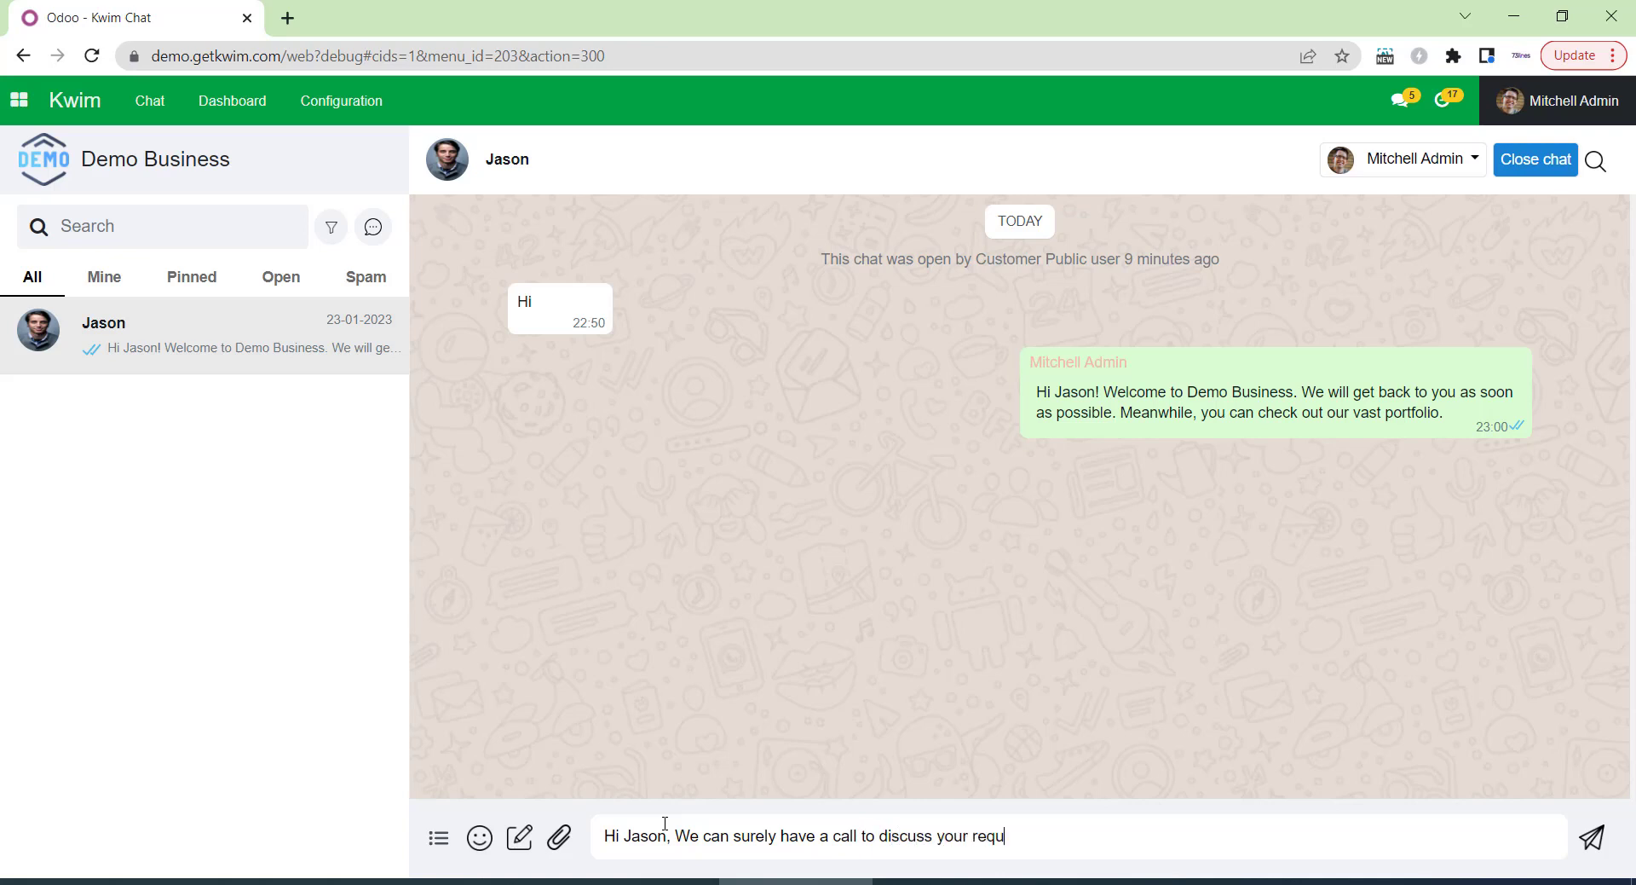
pyautogui.press('Return')
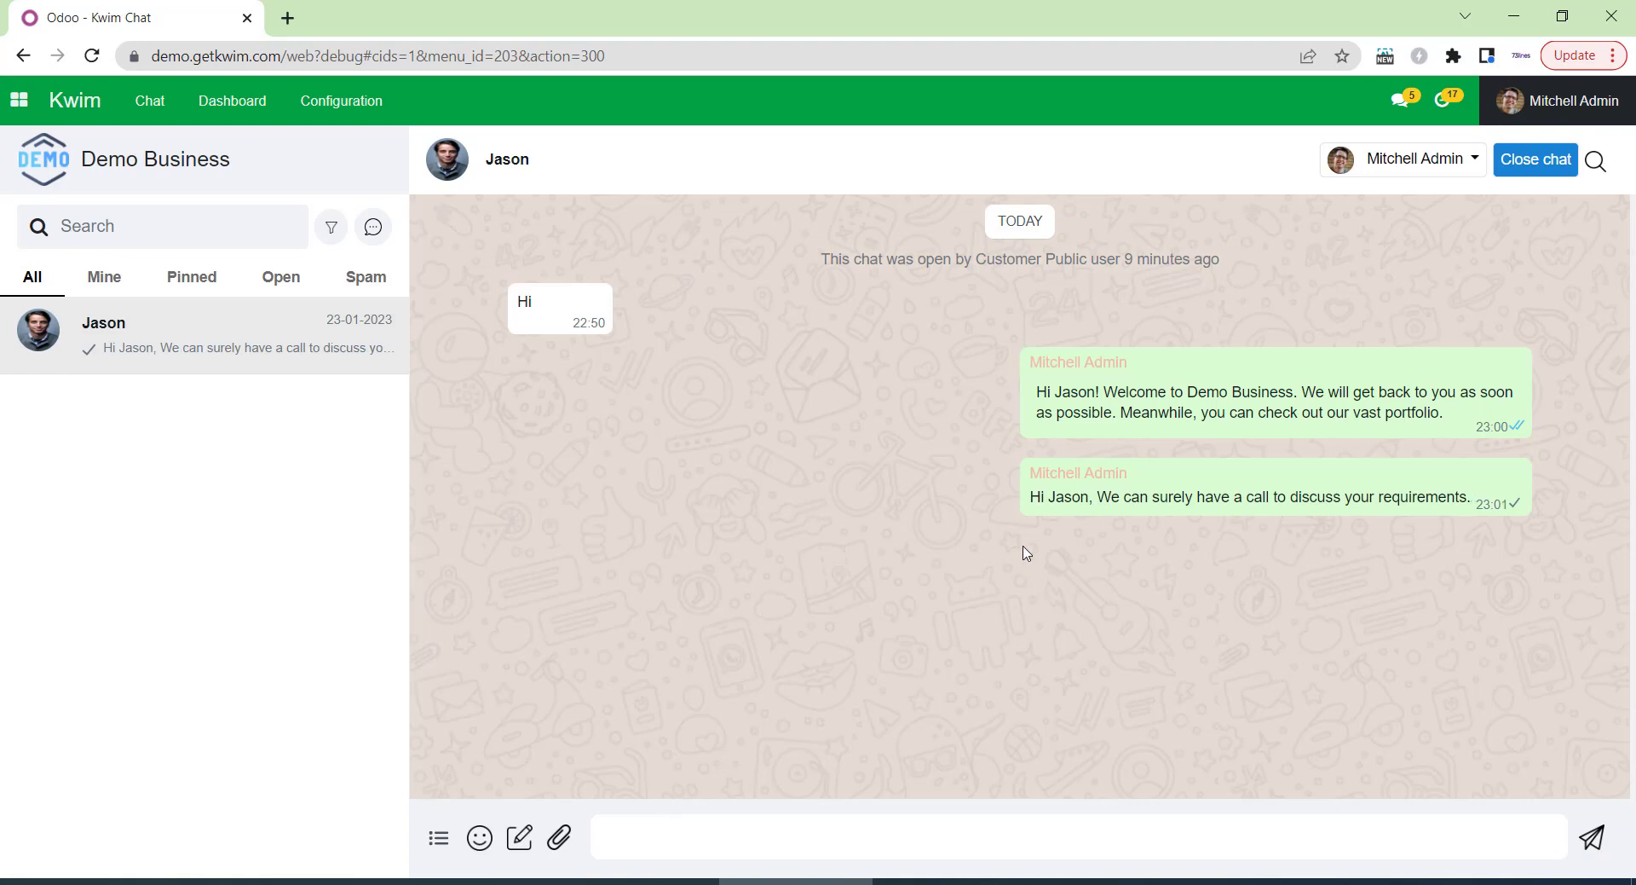
pyautogui.moveTo(946, 881)
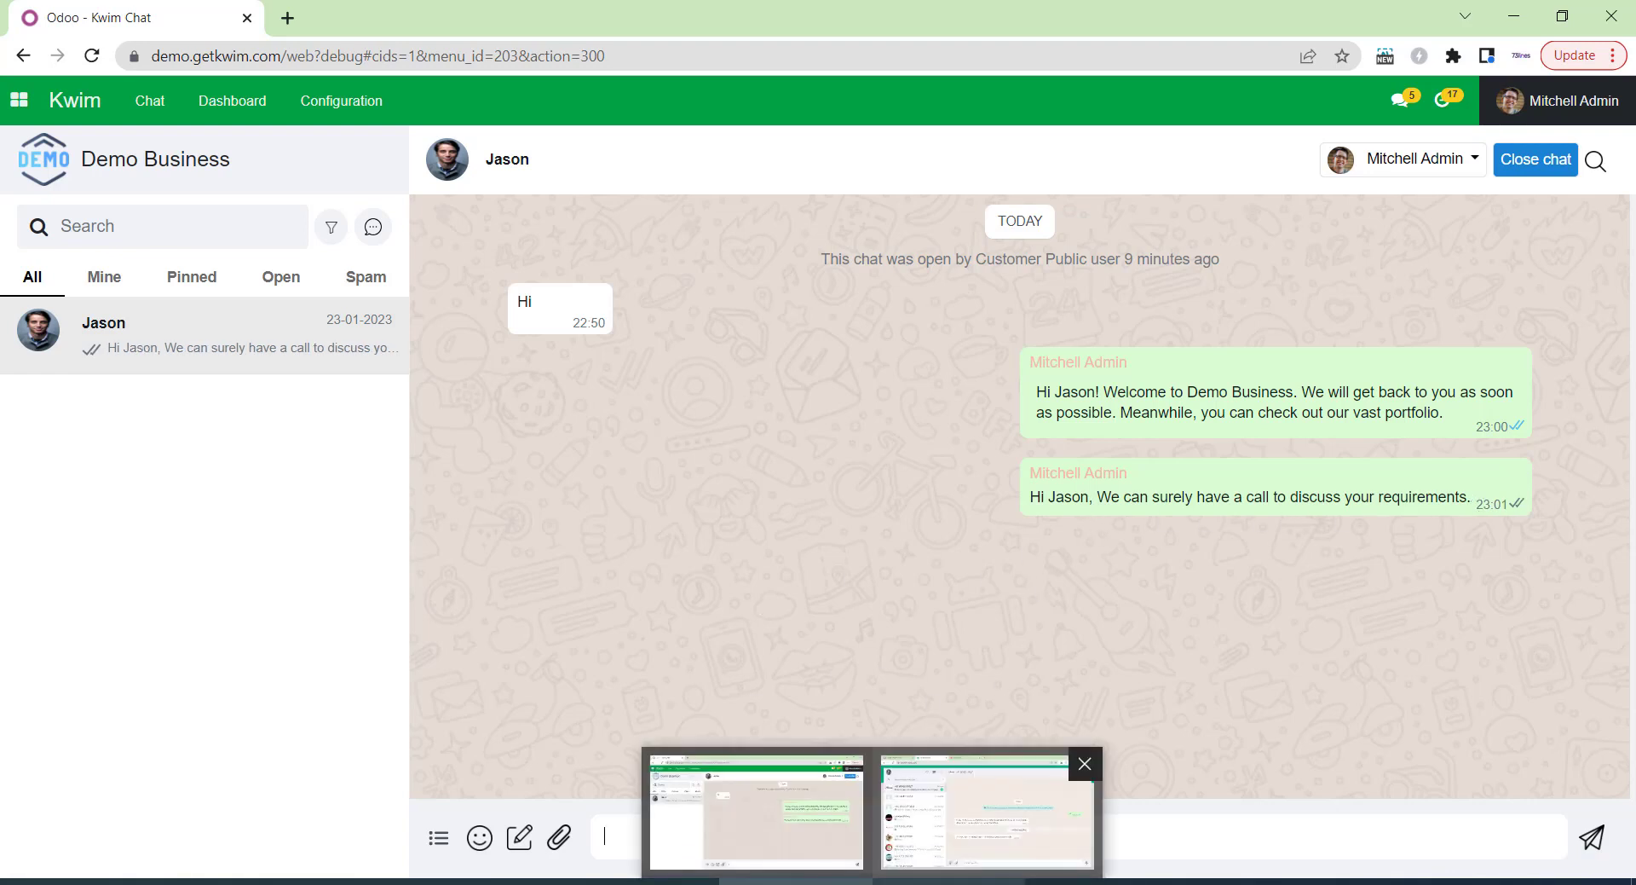
pyautogui.click(986, 810)
pyautogui.moveTo(600, 626); pyautogui.dragTo(827, 652)
# Reply 'sounds great' from WhatsApp Web, then switch back to the Odoo window.
pyautogui.click(887, 645)
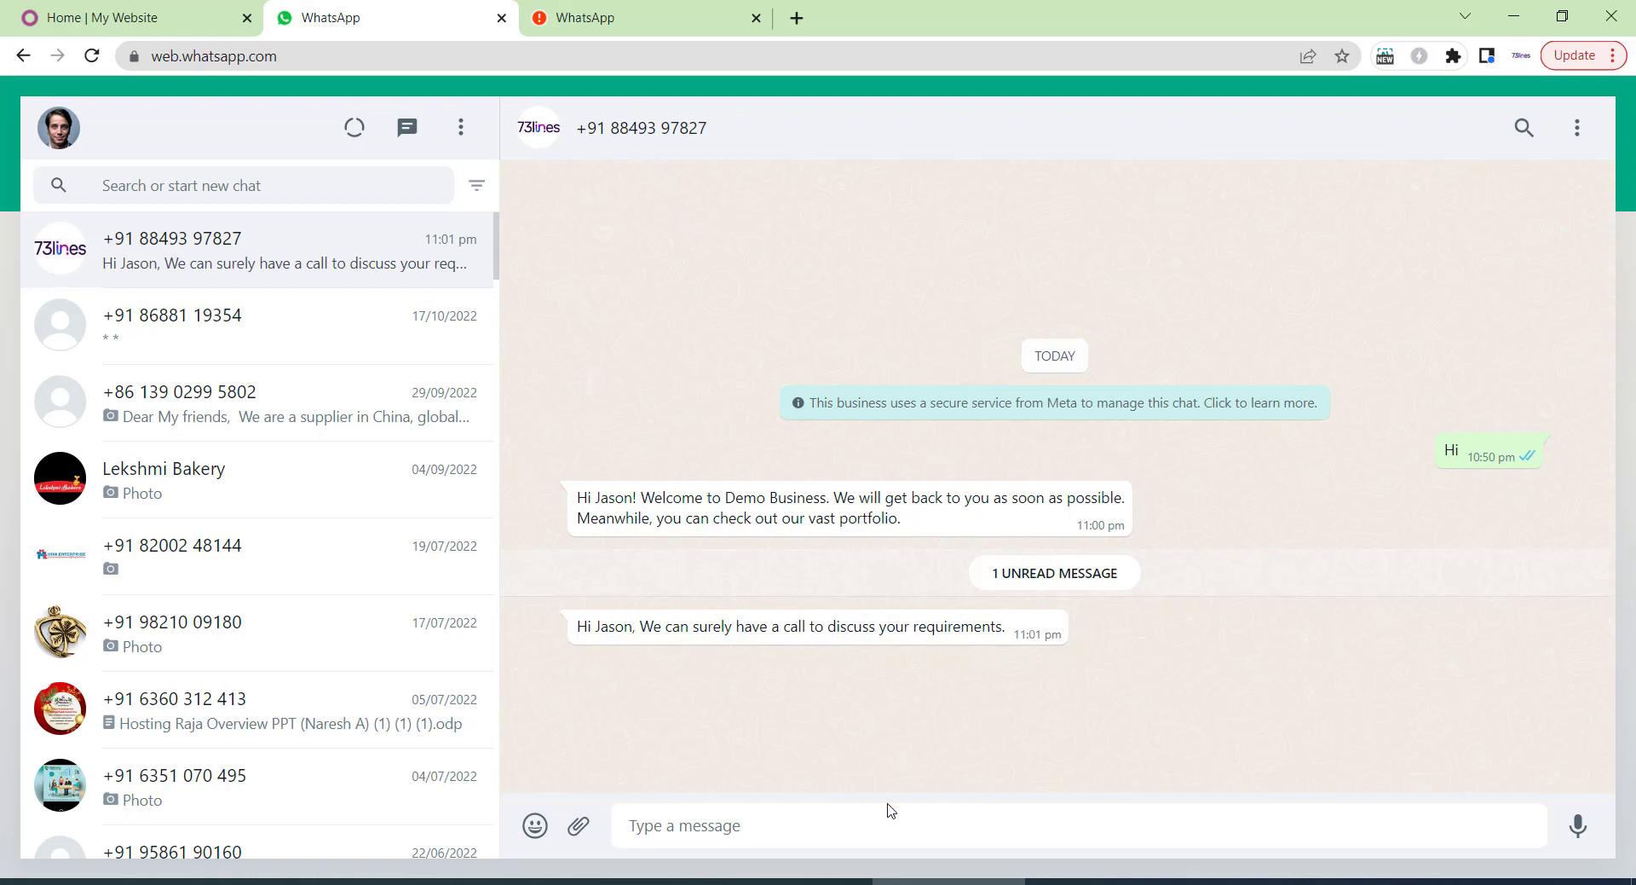
pyautogui.write('sou')
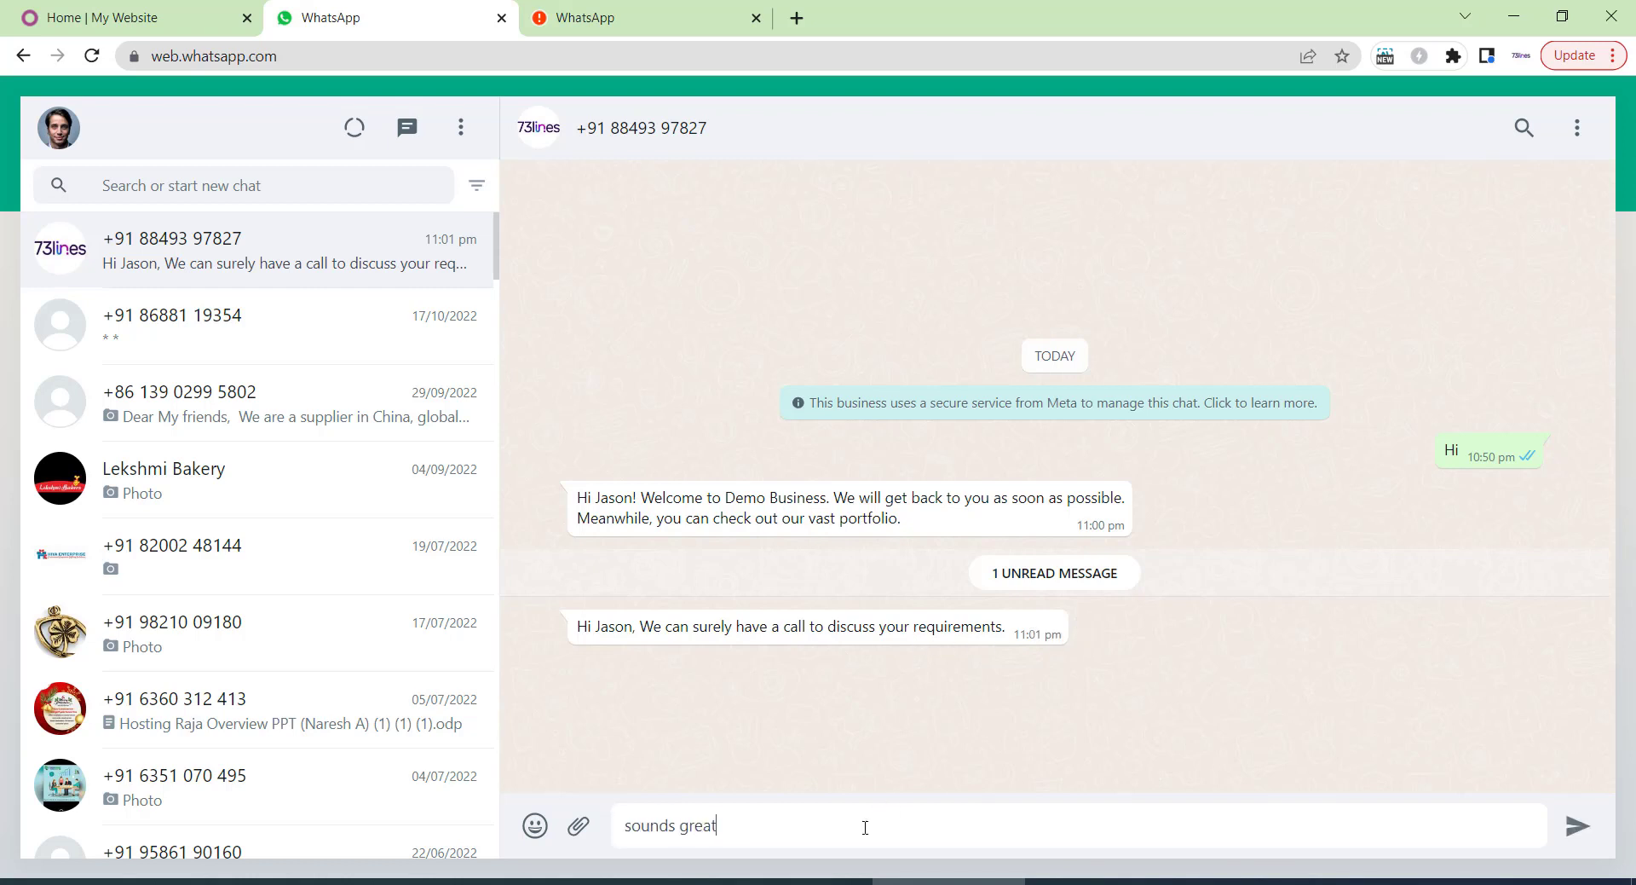
pyautogui.write('nds great')
pyautogui.press('Return')
pyautogui.click(795, 881)
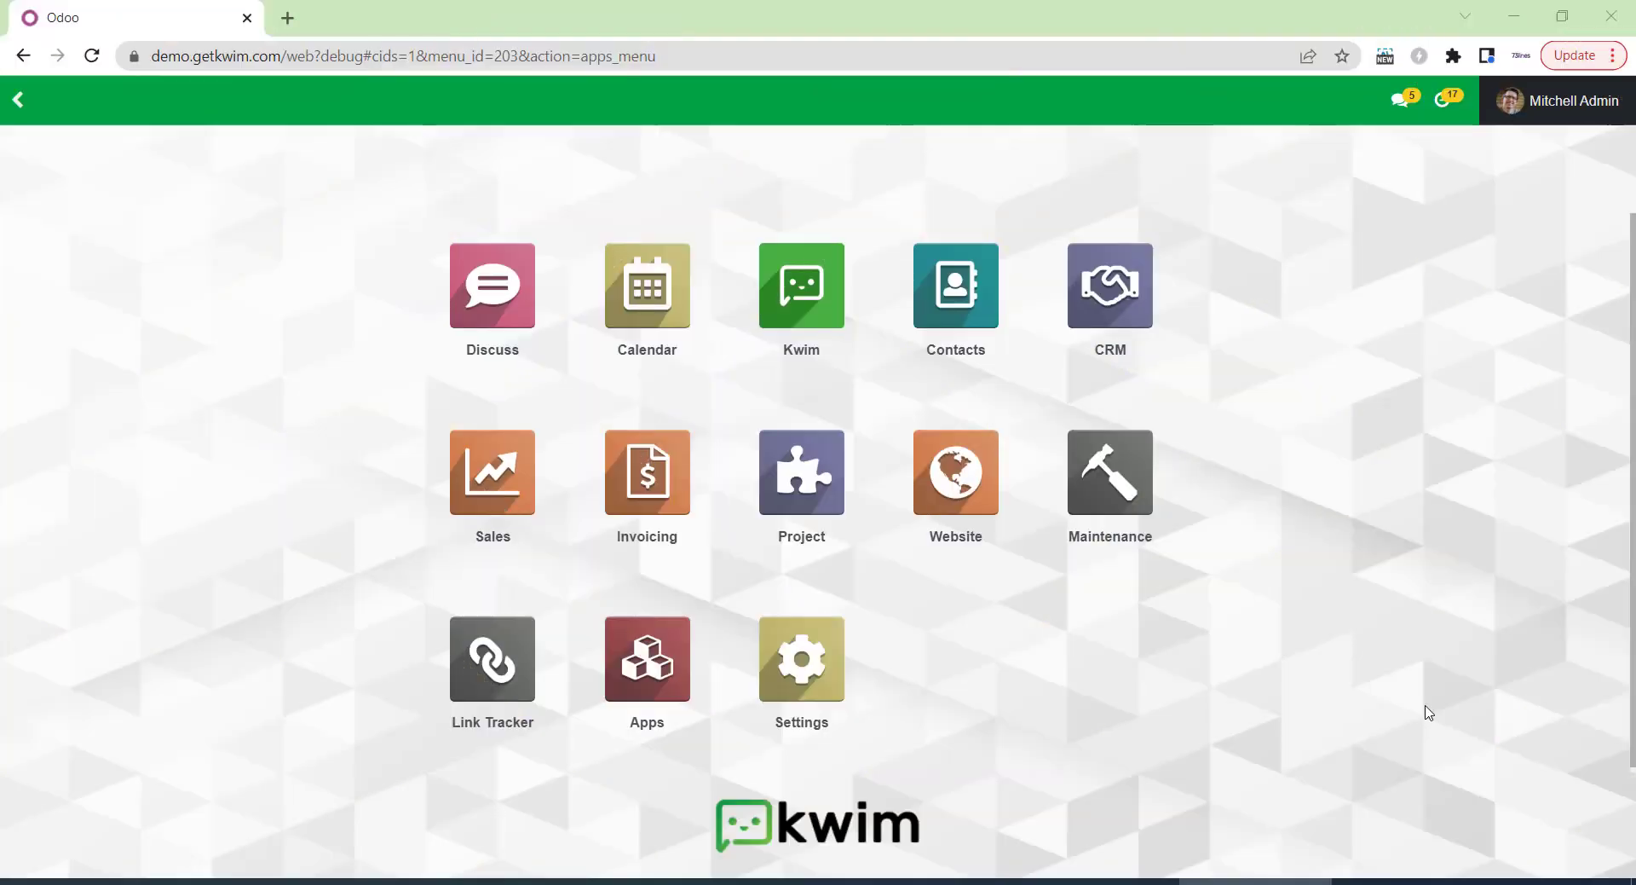
# Open the Order Confirm Template from Kwim's Templates list and review its header, body and Approved history.
pyautogui.click(807, 331)
pyautogui.click(380, 112)
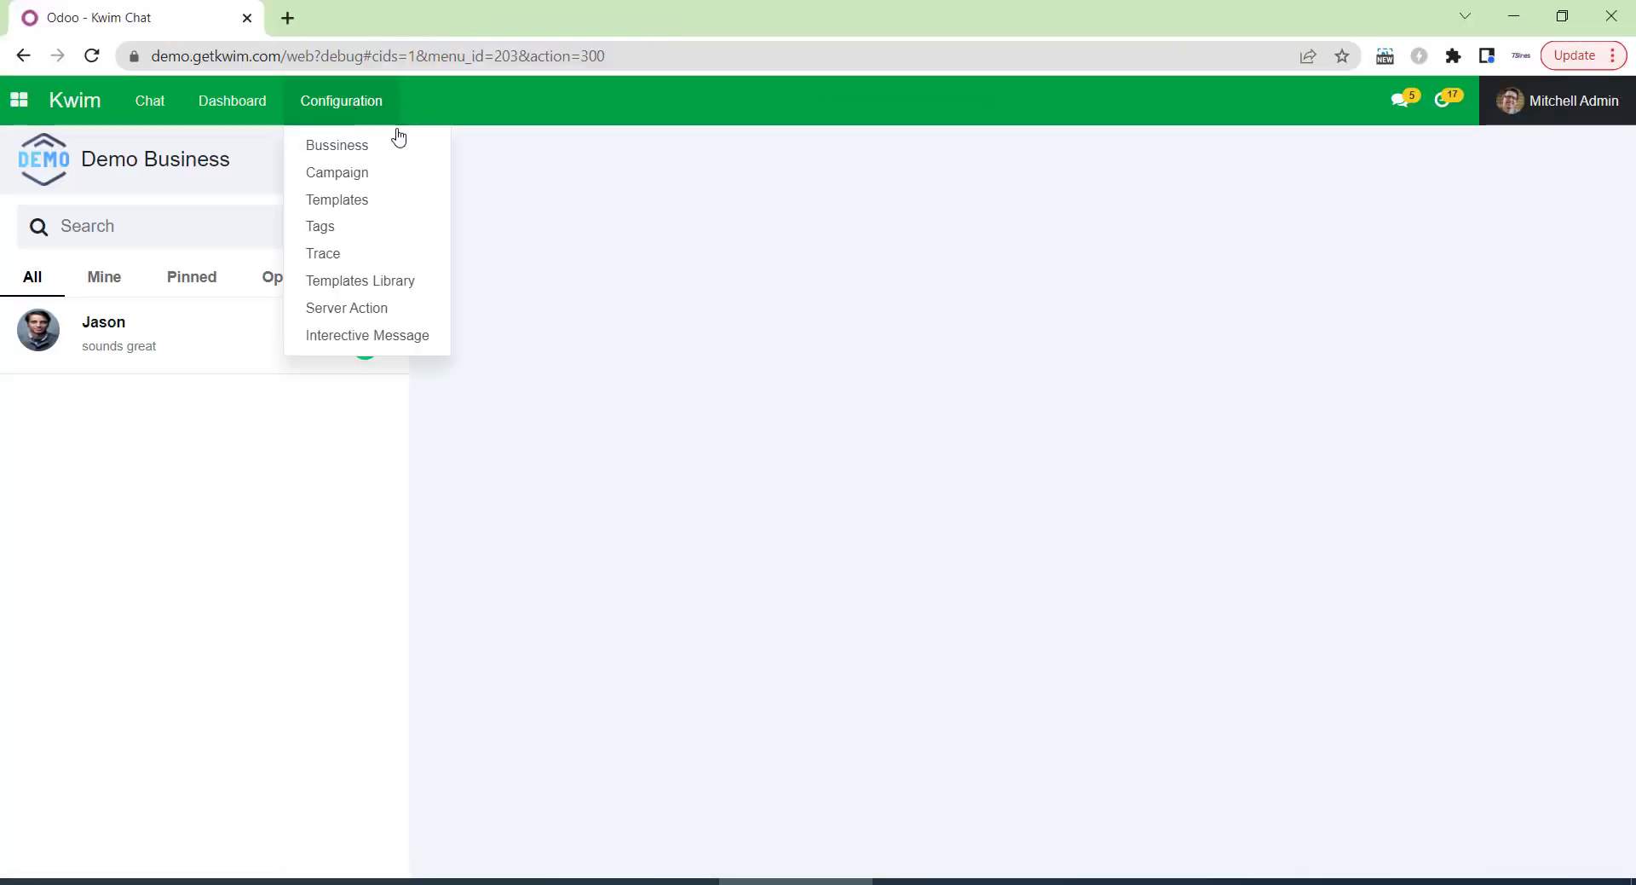
pyautogui.click(391, 199)
pyautogui.scroll(-4, 643, 577)
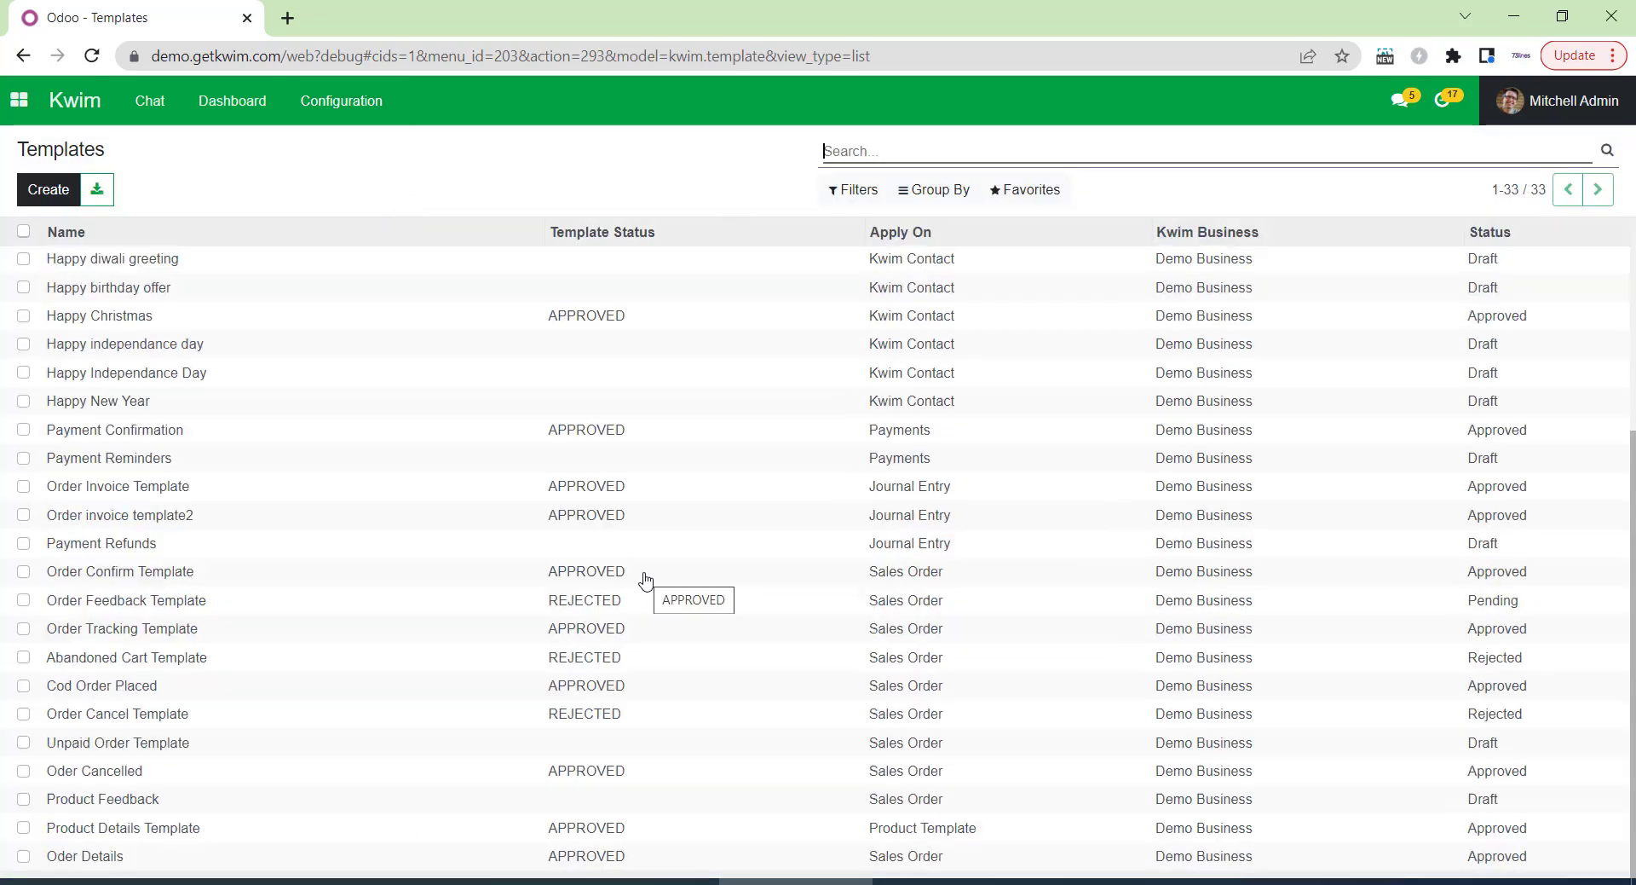
pyautogui.click(635, 580)
pyautogui.scroll(-3, 521, 403)
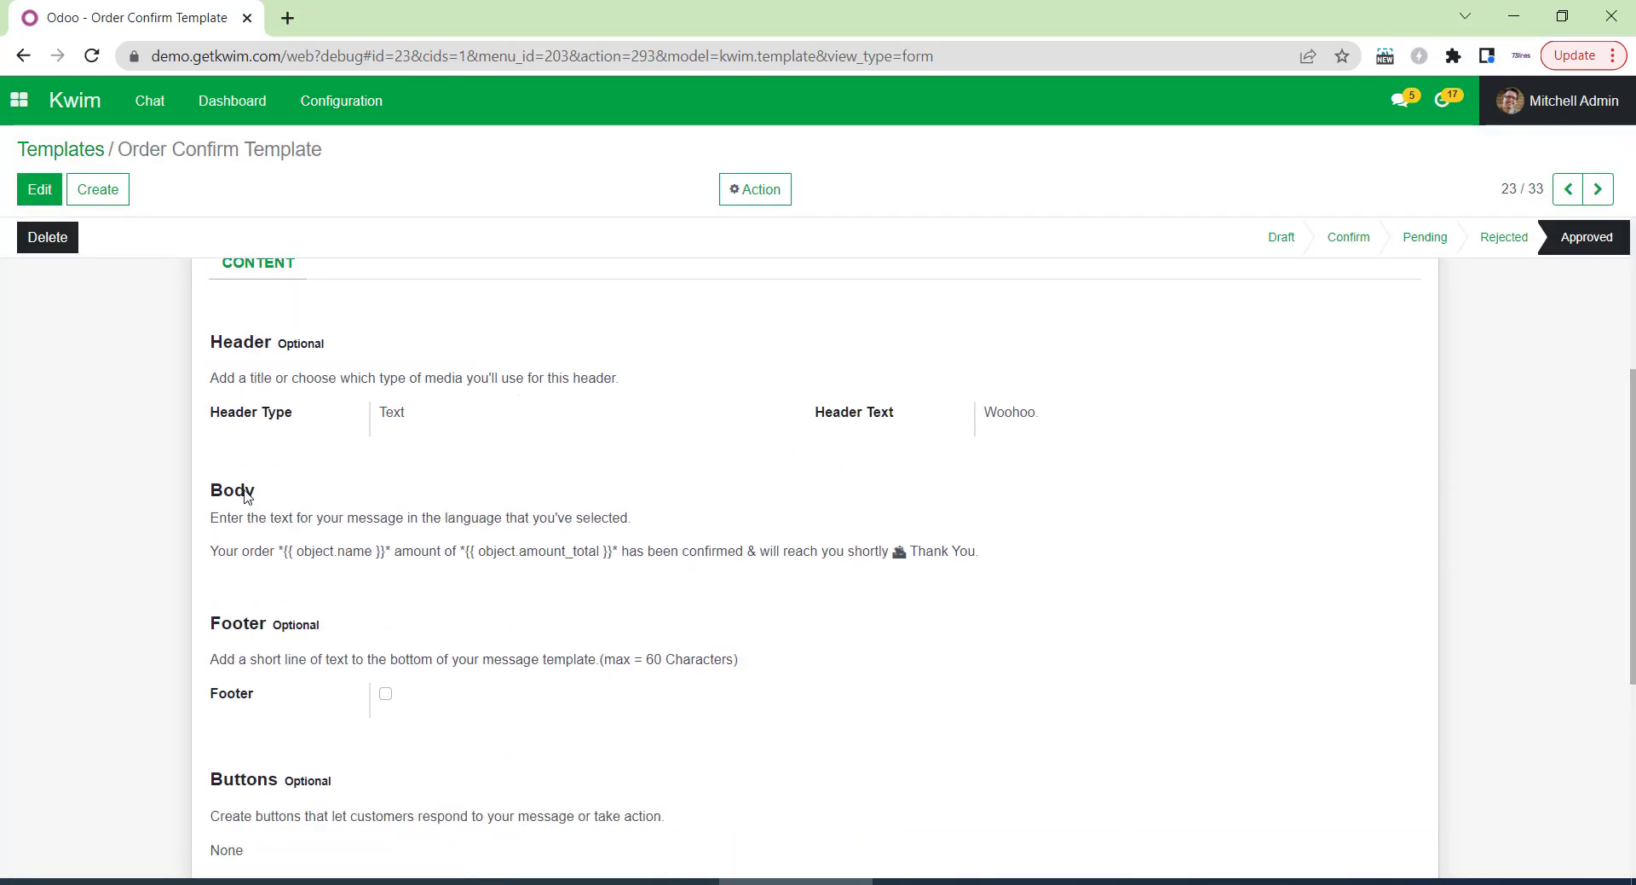
pyautogui.scroll(-3, 1358, 621)
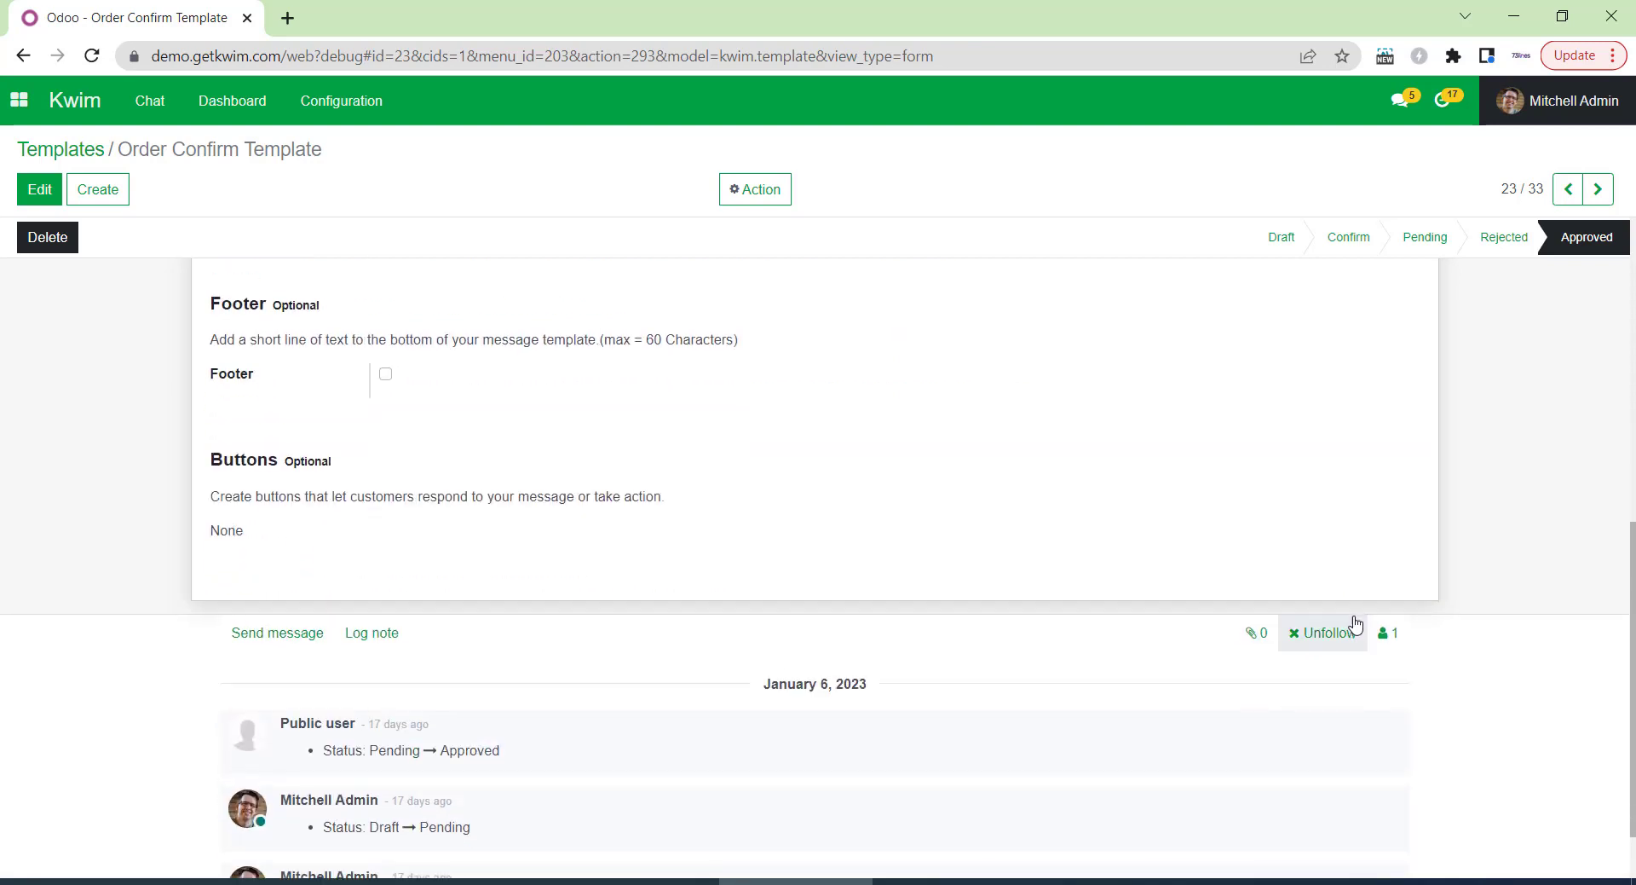
pyautogui.scroll(6, 1355, 622)
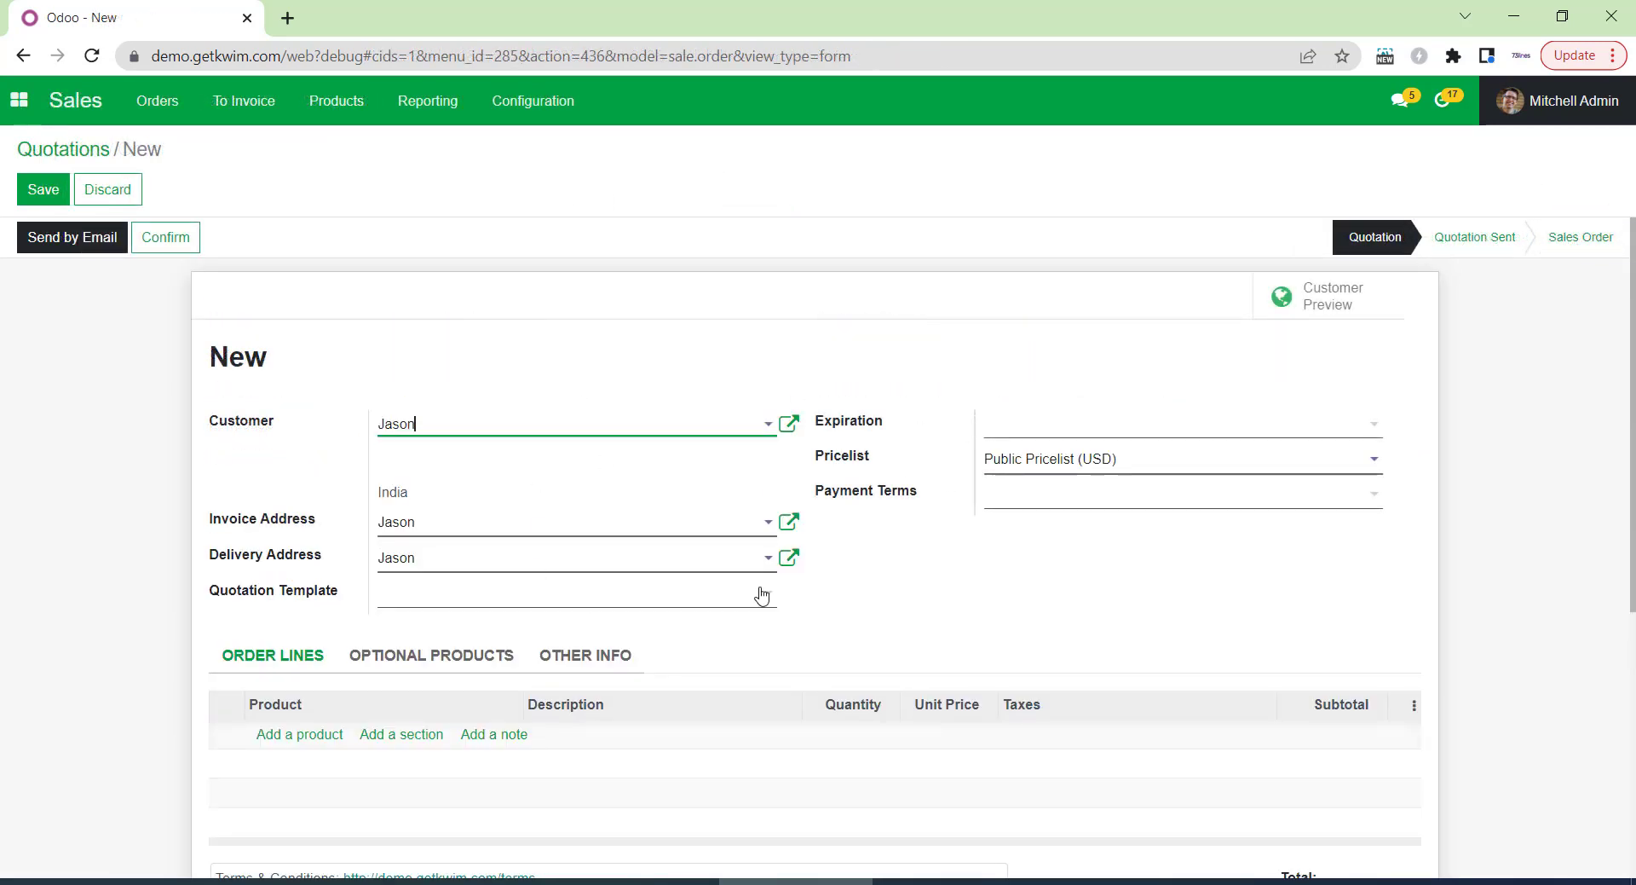
# Add one [E-COM07] Large Cabinet at $320, save, and confirm the quotation as S00039.
pyautogui.scroll(-3, 394, 457)
pyautogui.click(306, 416)
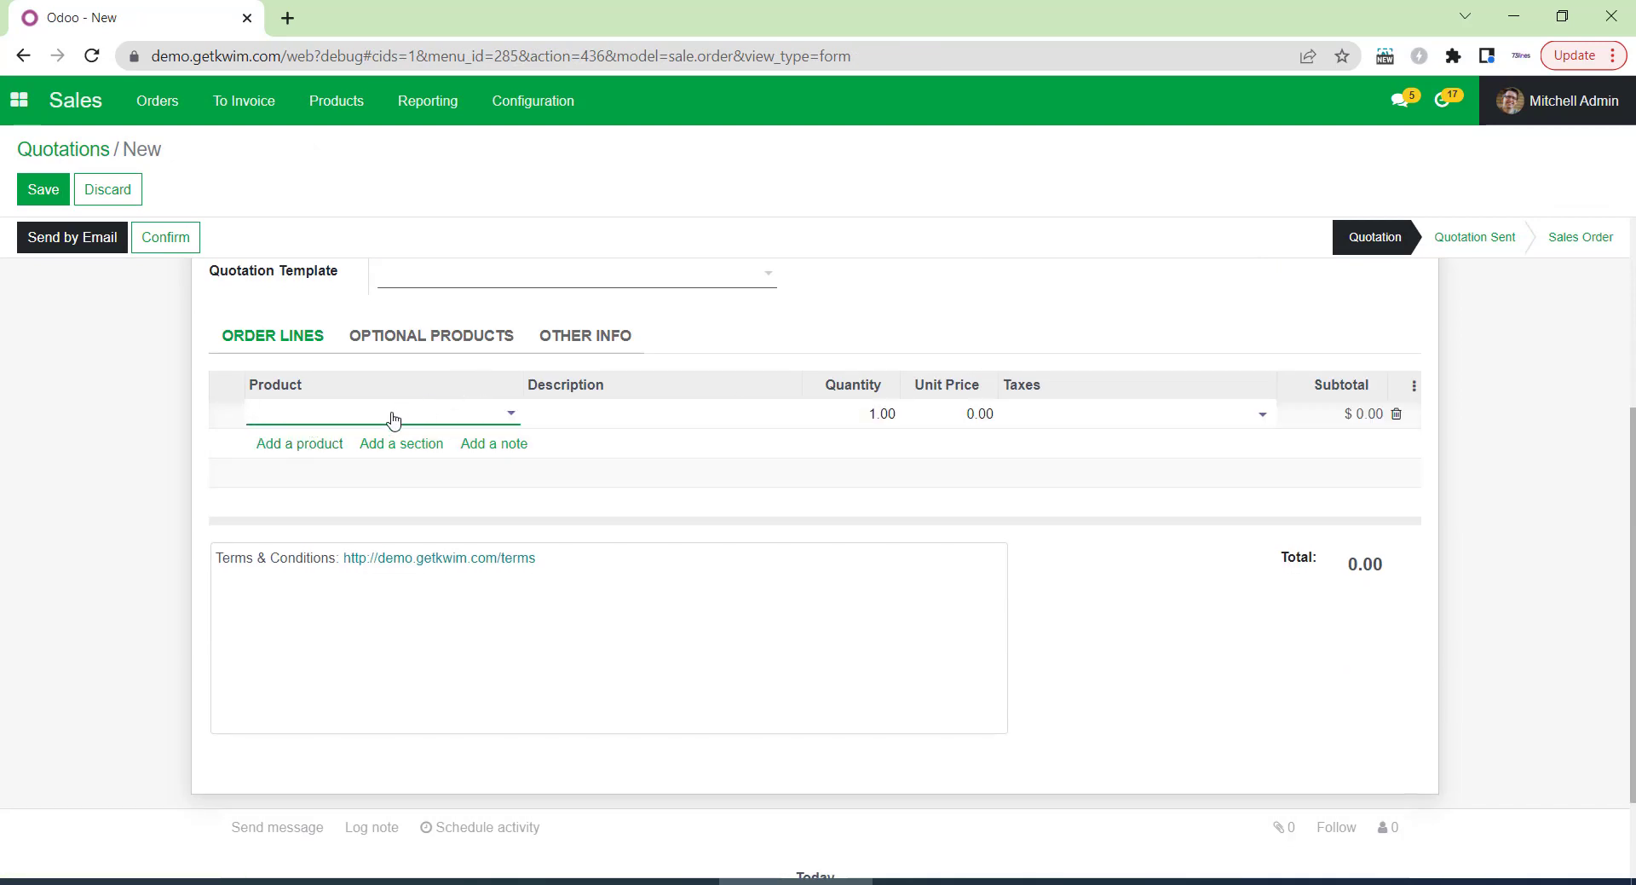
pyautogui.click(393, 418)
pyautogui.click(332, 523)
pyautogui.click(658, 558)
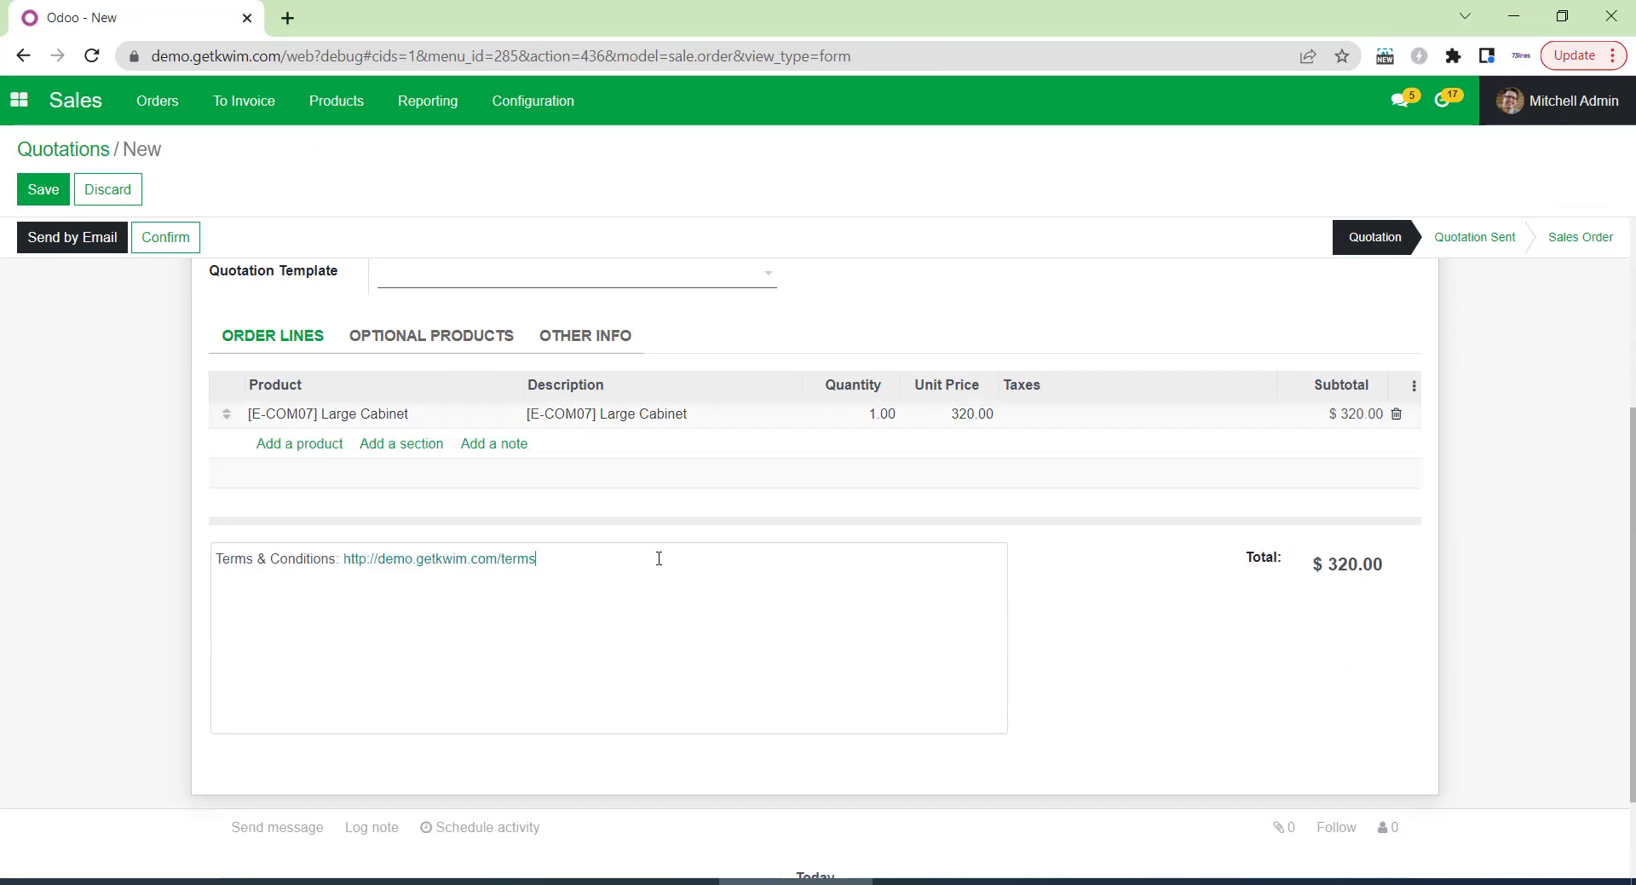
pyautogui.click(42, 190)
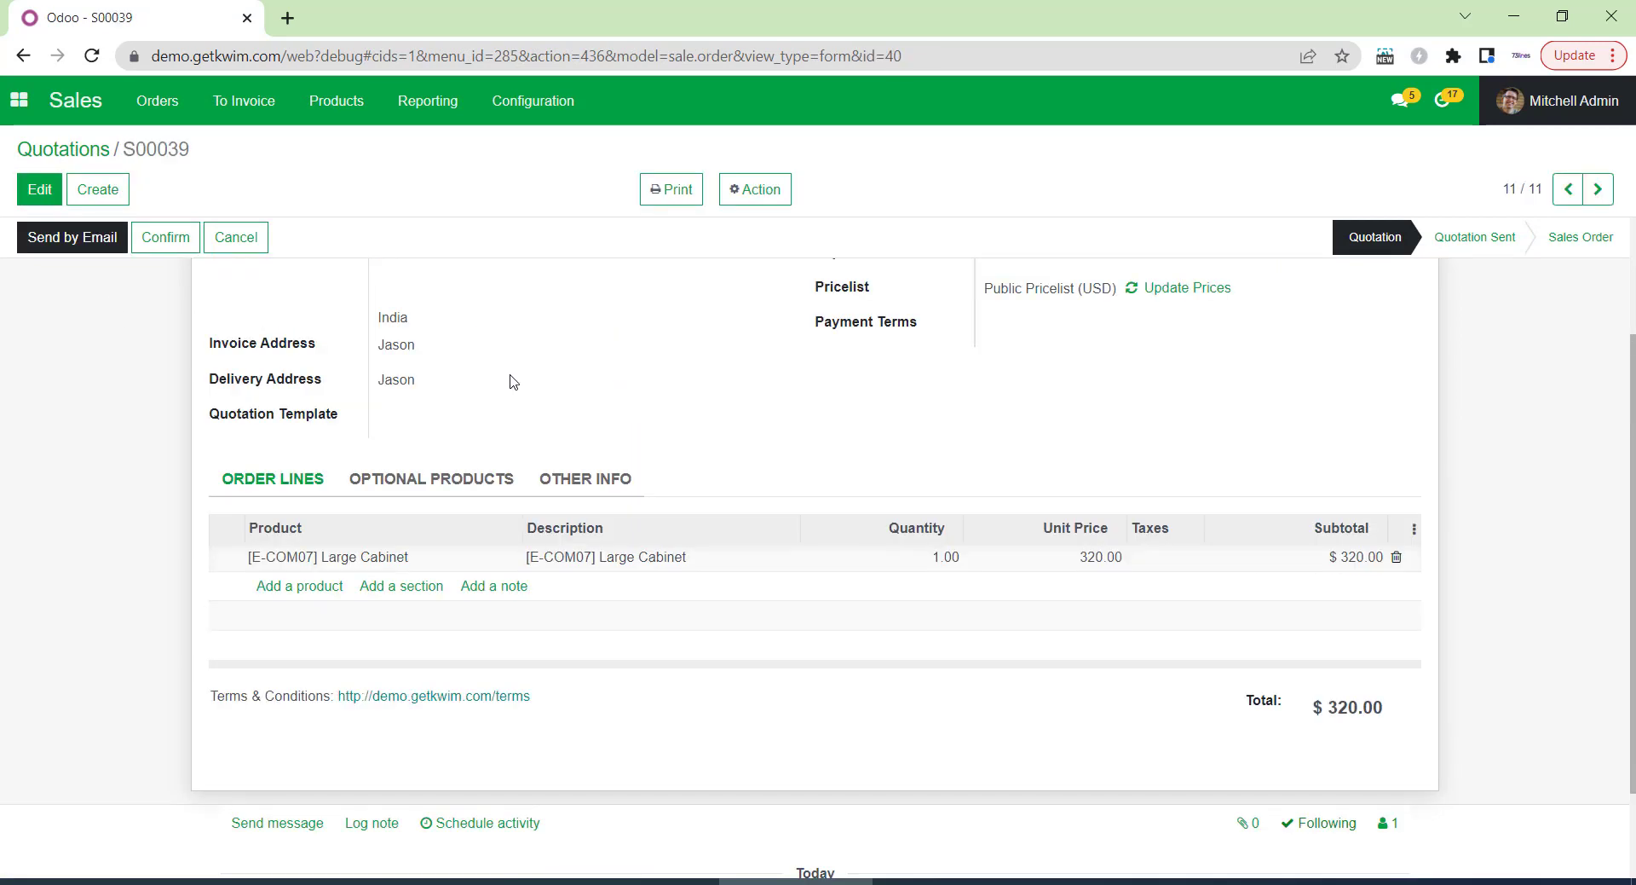
pyautogui.click(165, 239)
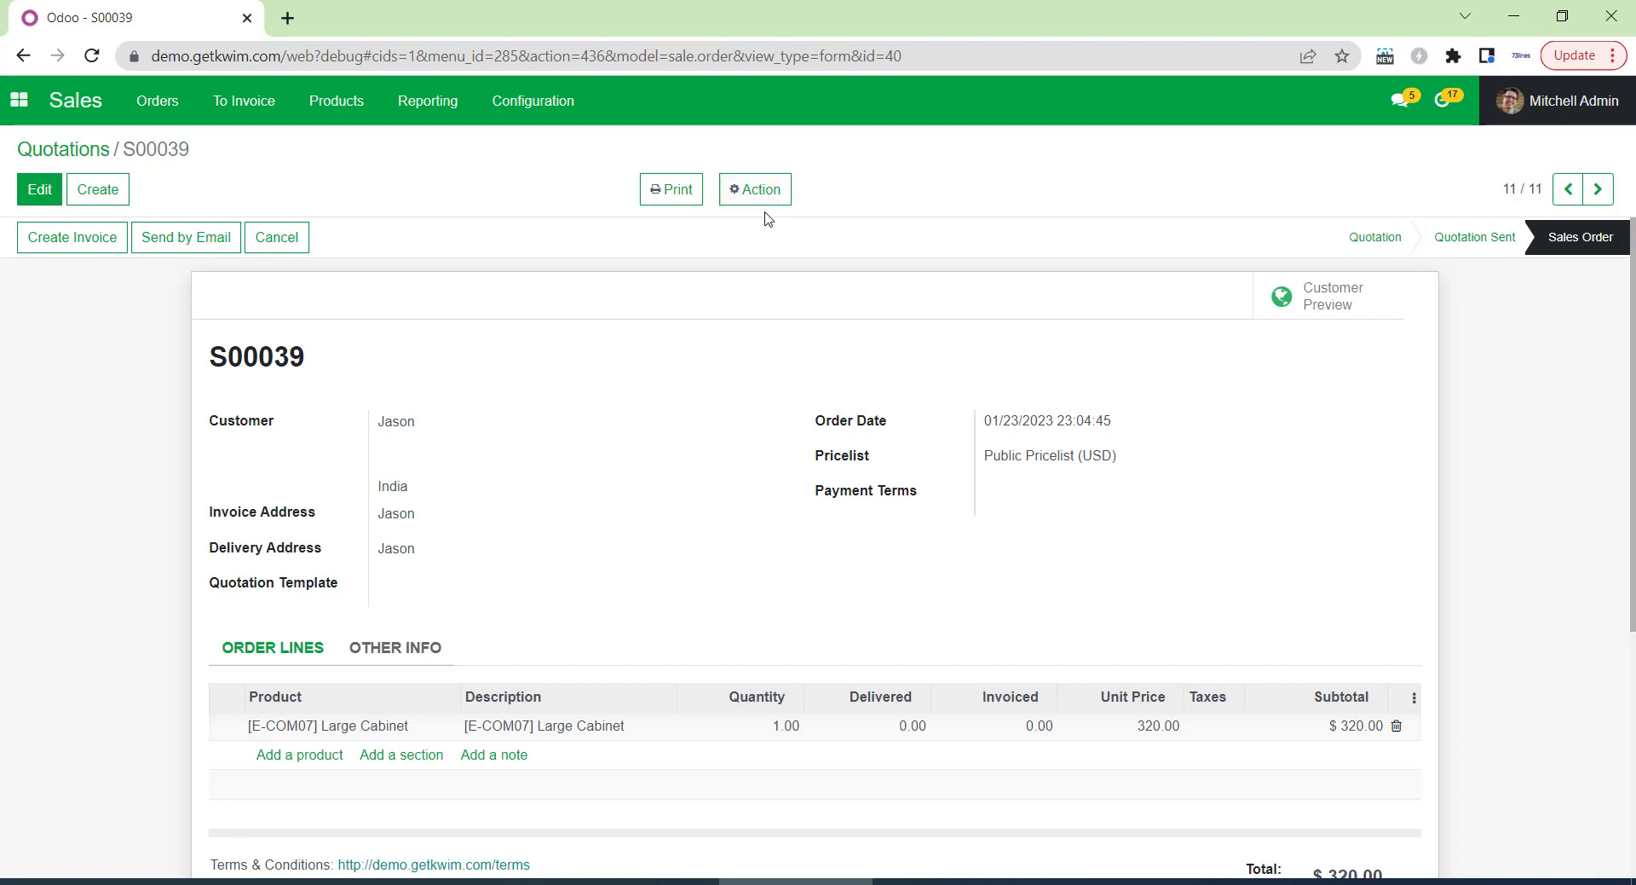
# Send the customer the Order Confirm Template via Action, then return to the Odoo window.
pyautogui.click(766, 196)
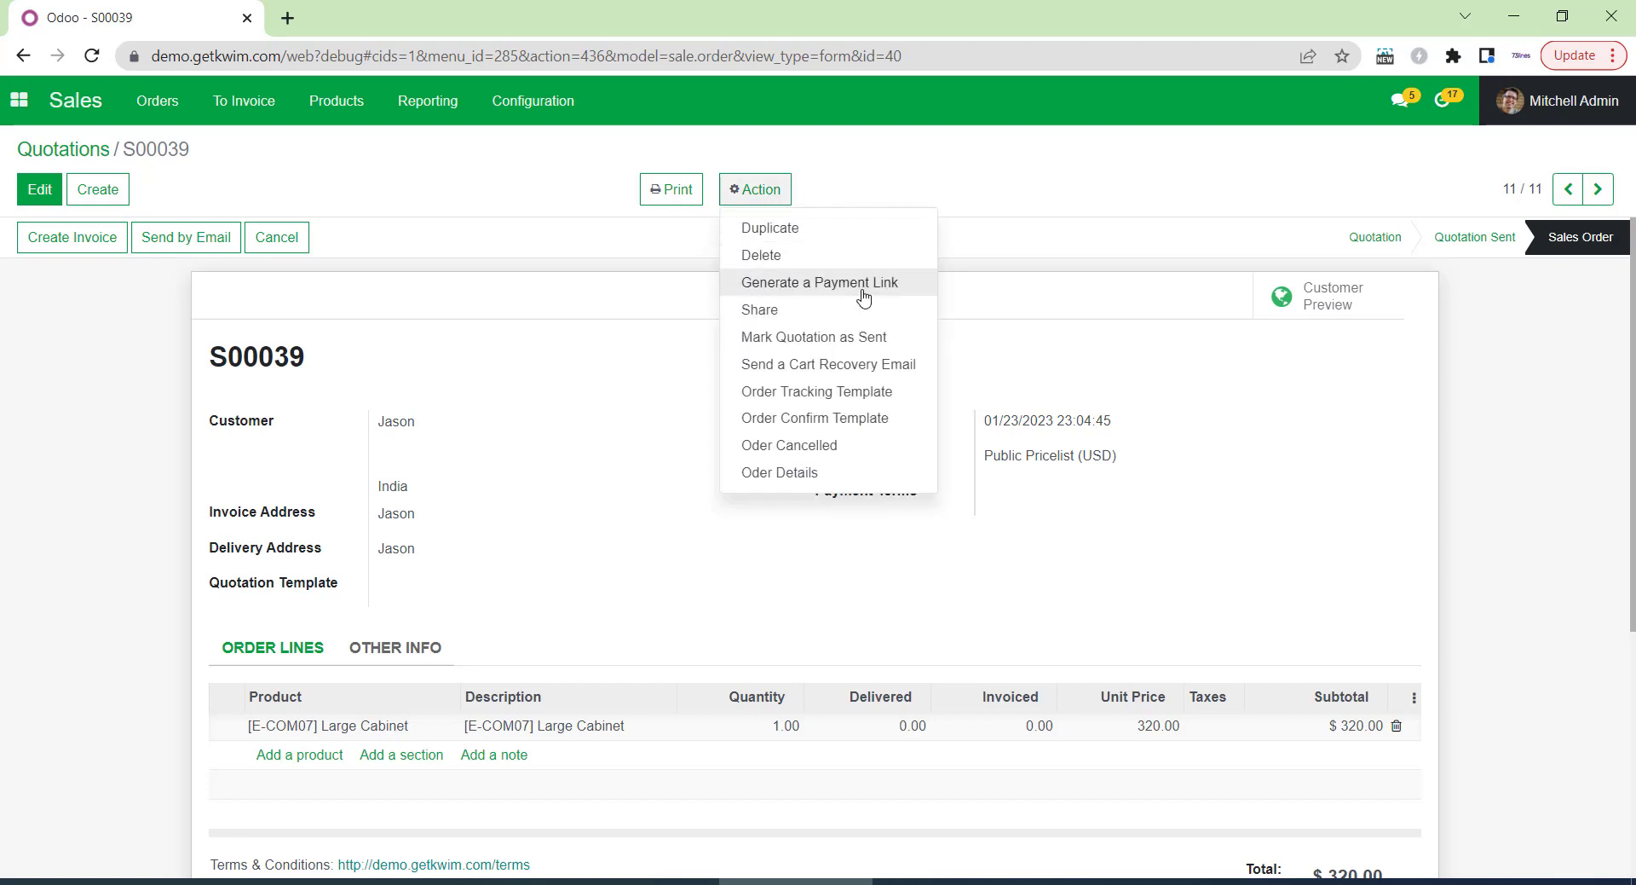
pyautogui.click(881, 426)
pyautogui.scroll(-5, 882, 392)
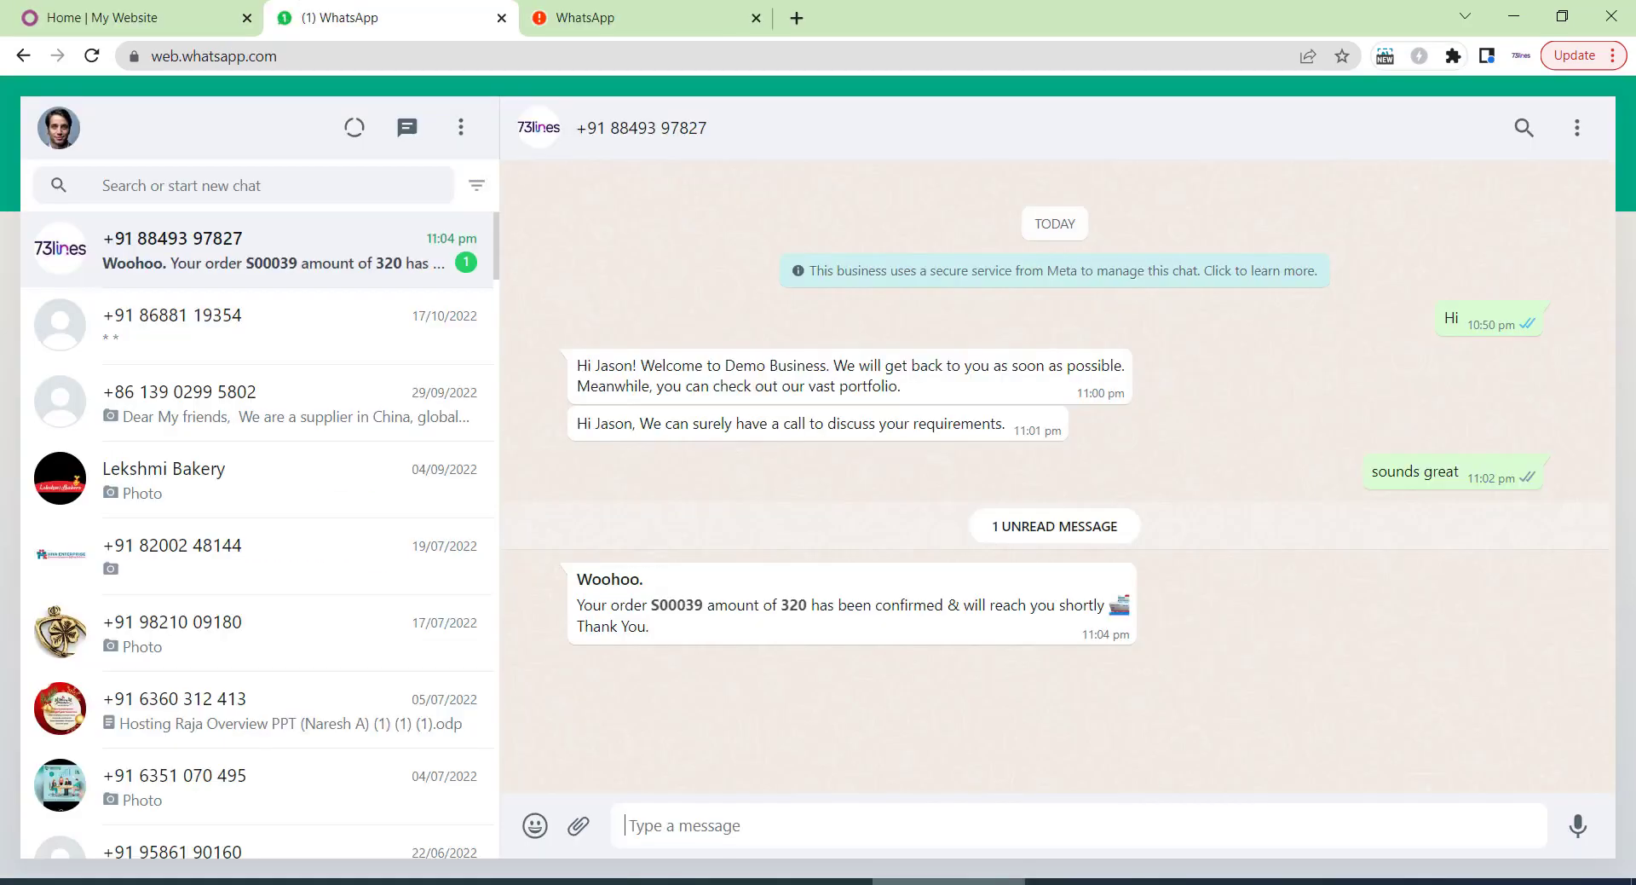
pyautogui.moveTo(848, 881)
pyautogui.click(750, 802)
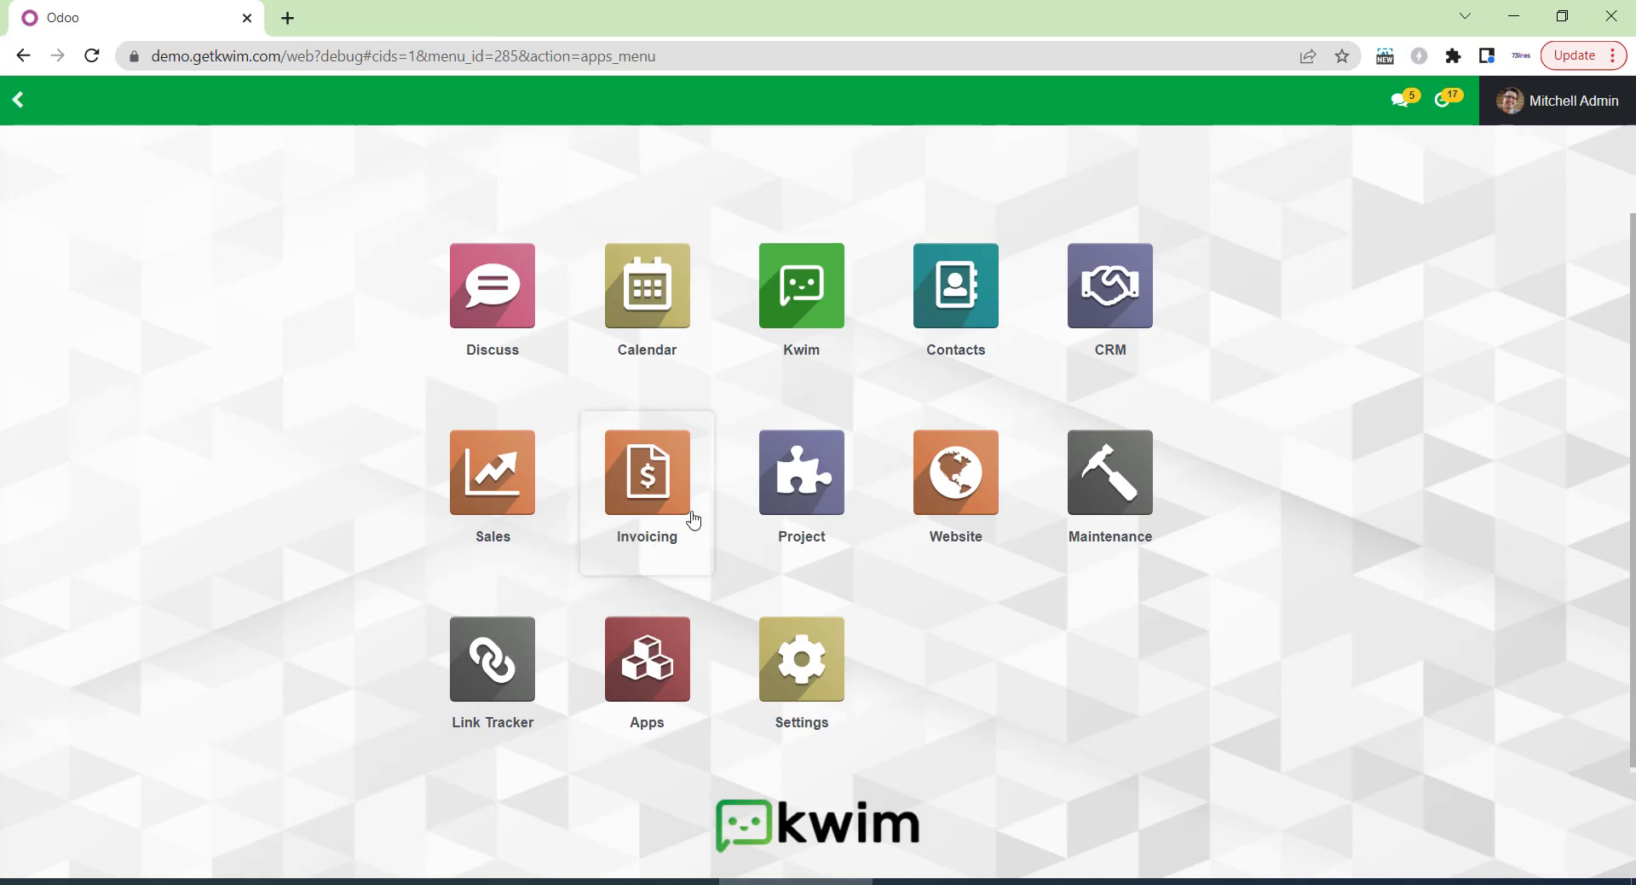
# From sales order S00039, send the Oder Details WhatsApp template with S00039.pdf and total 320.
pyautogui.click(464, 502)
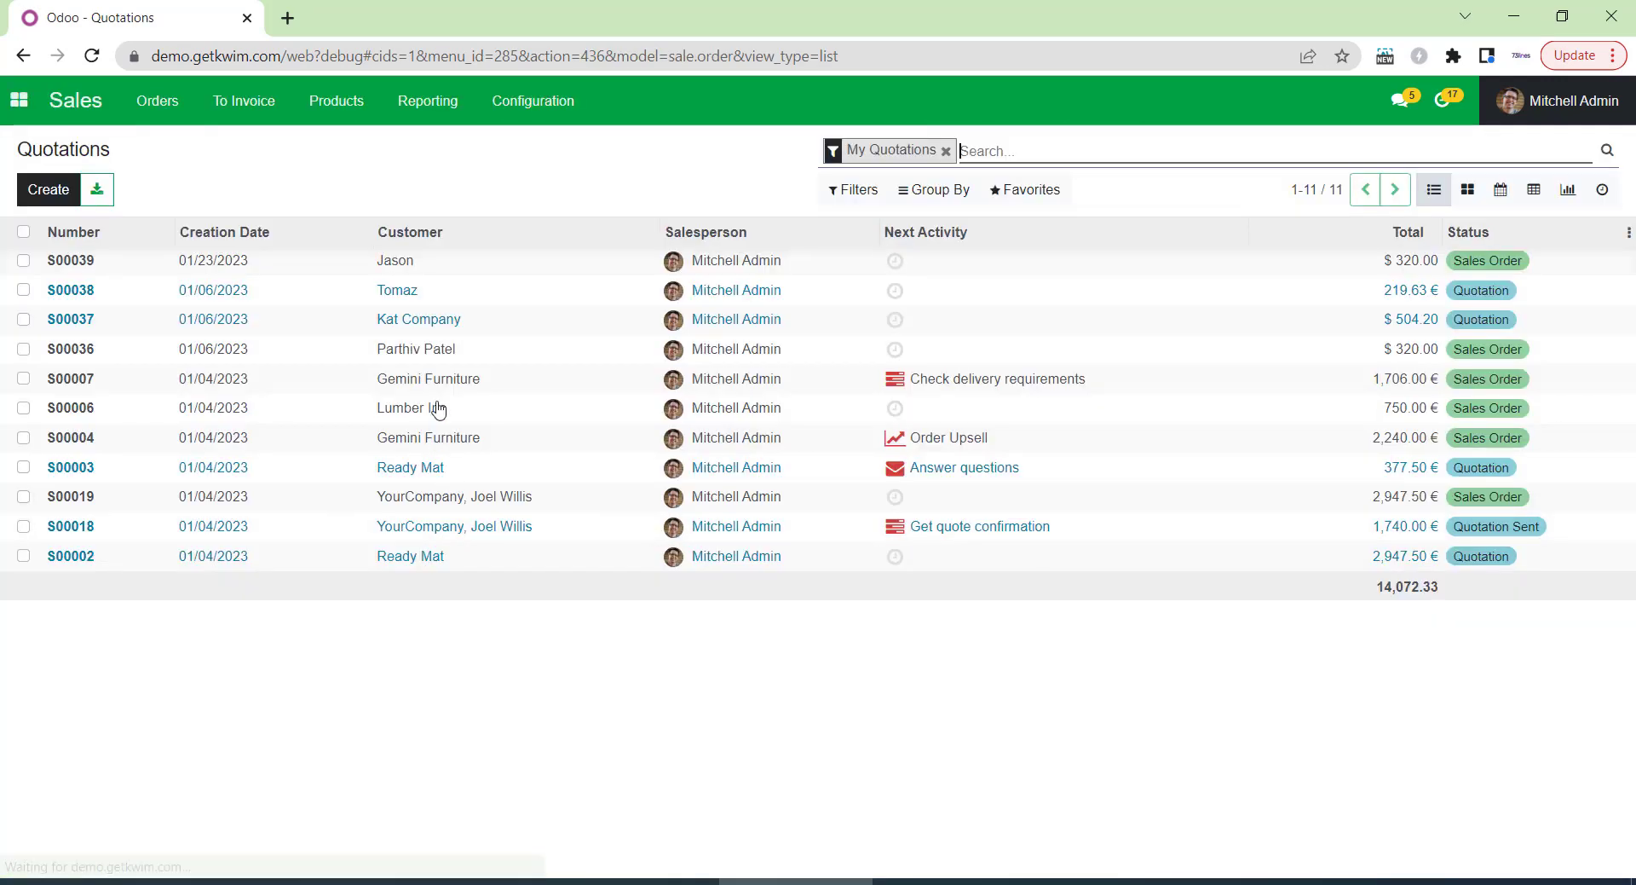
pyautogui.click(405, 271)
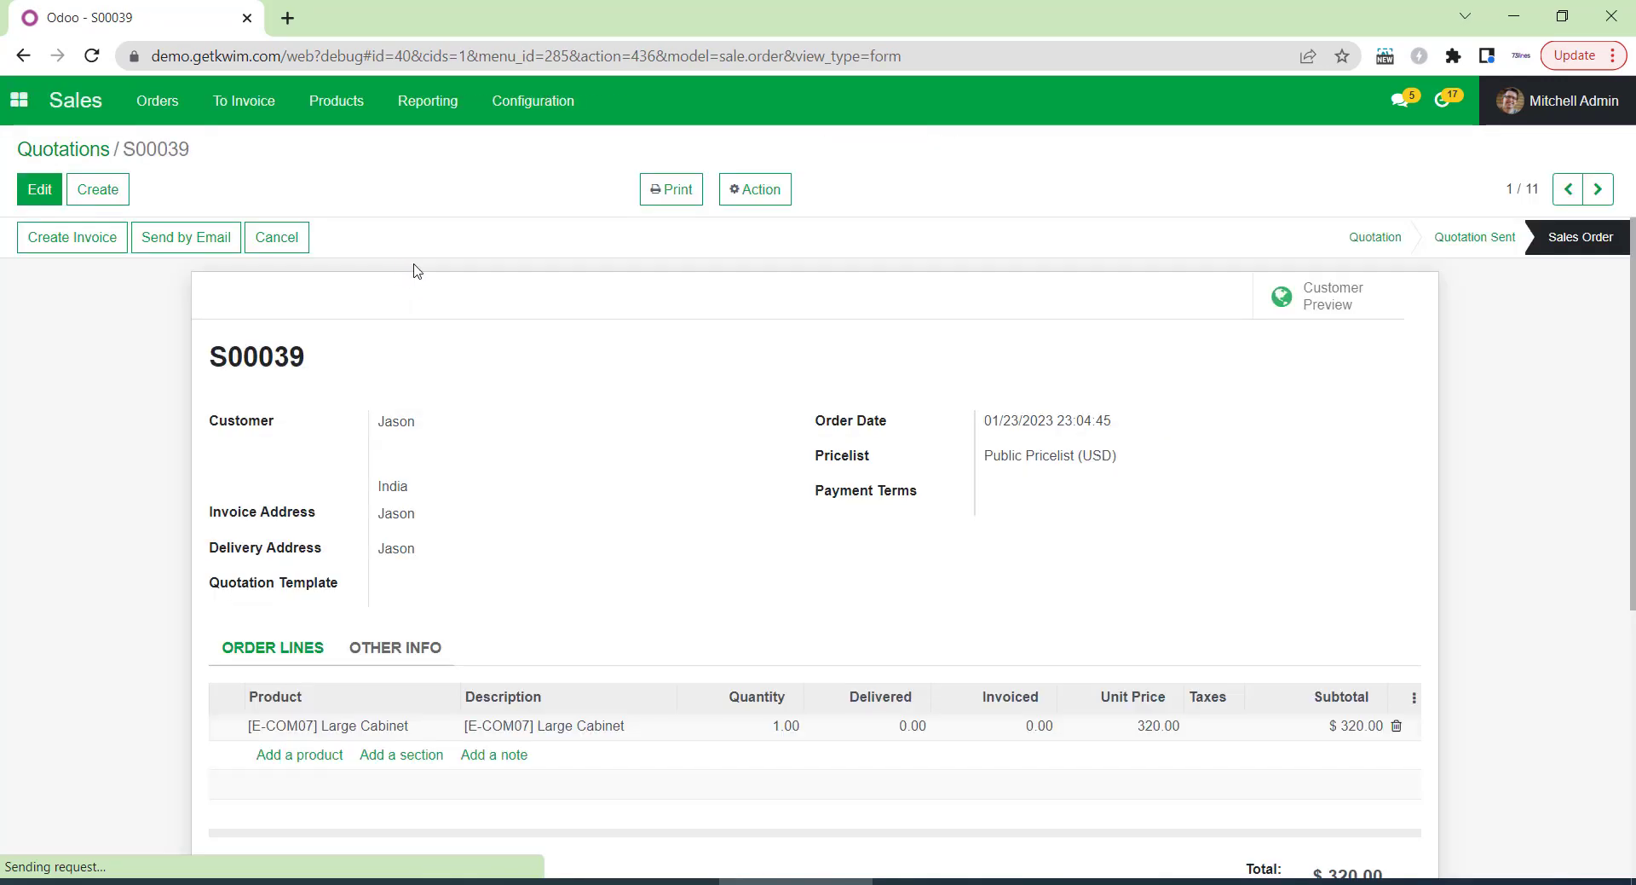
pyautogui.click(758, 191)
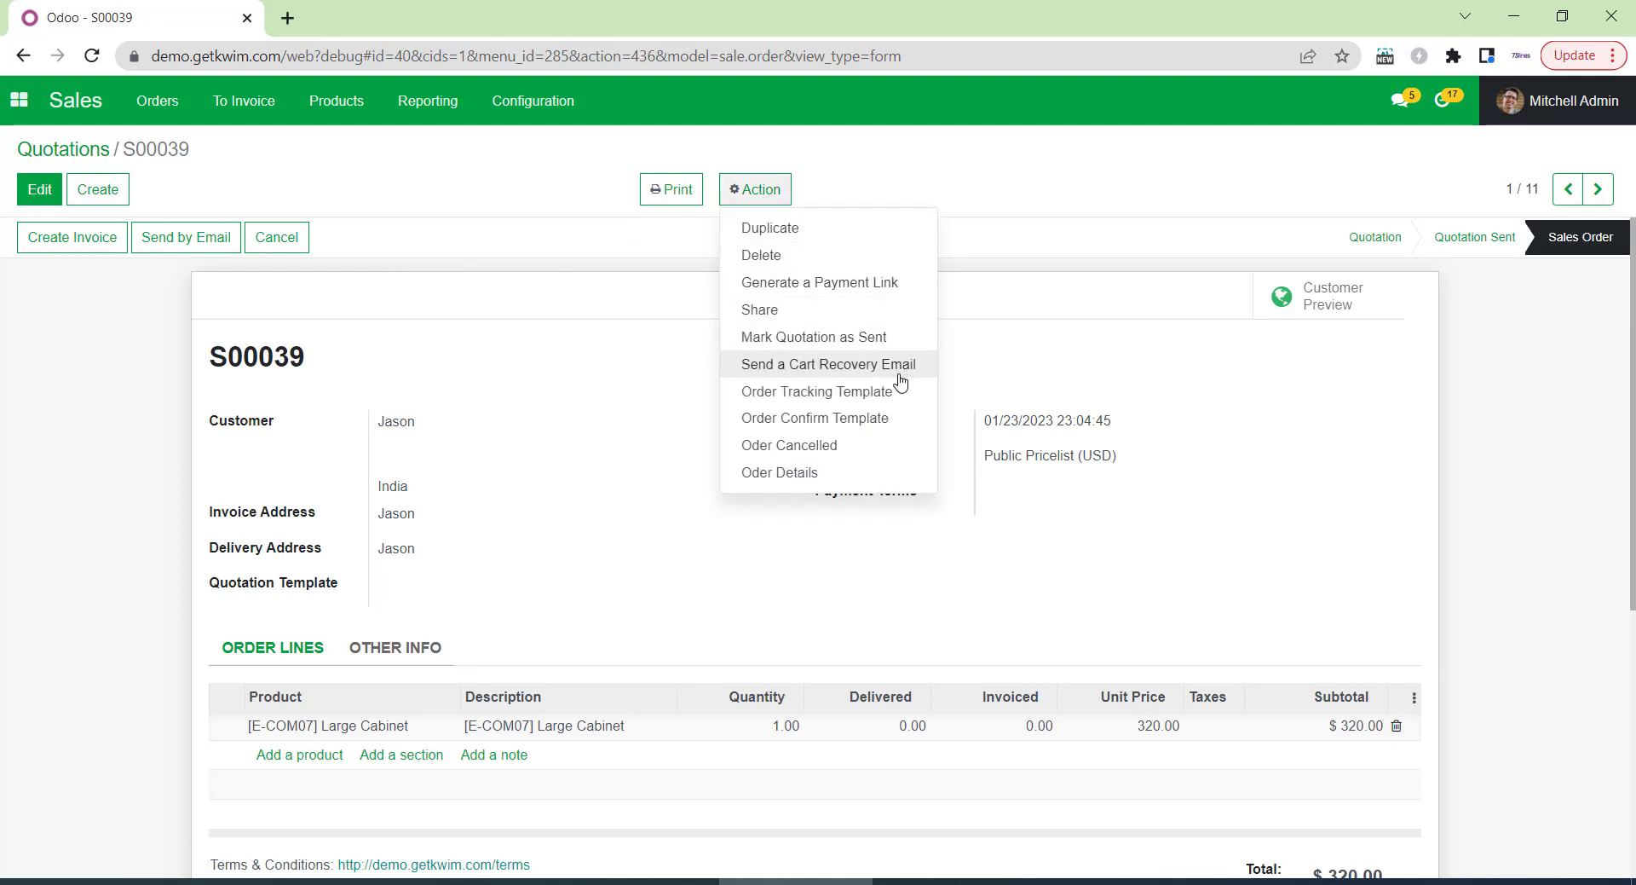
pyautogui.click(780, 474)
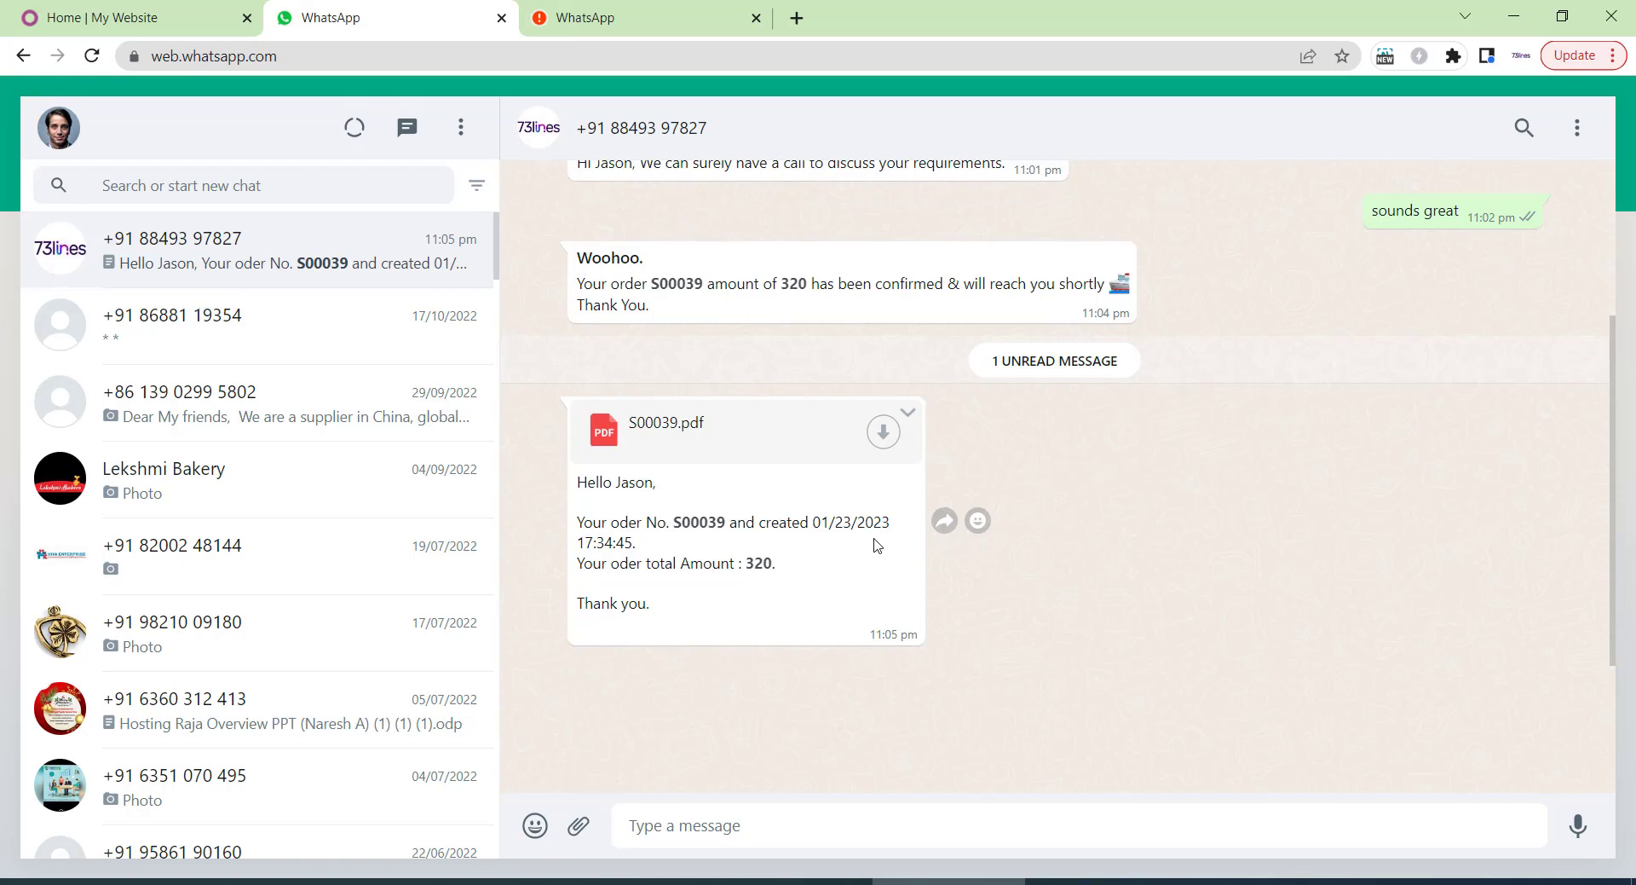
pyautogui.write('a')
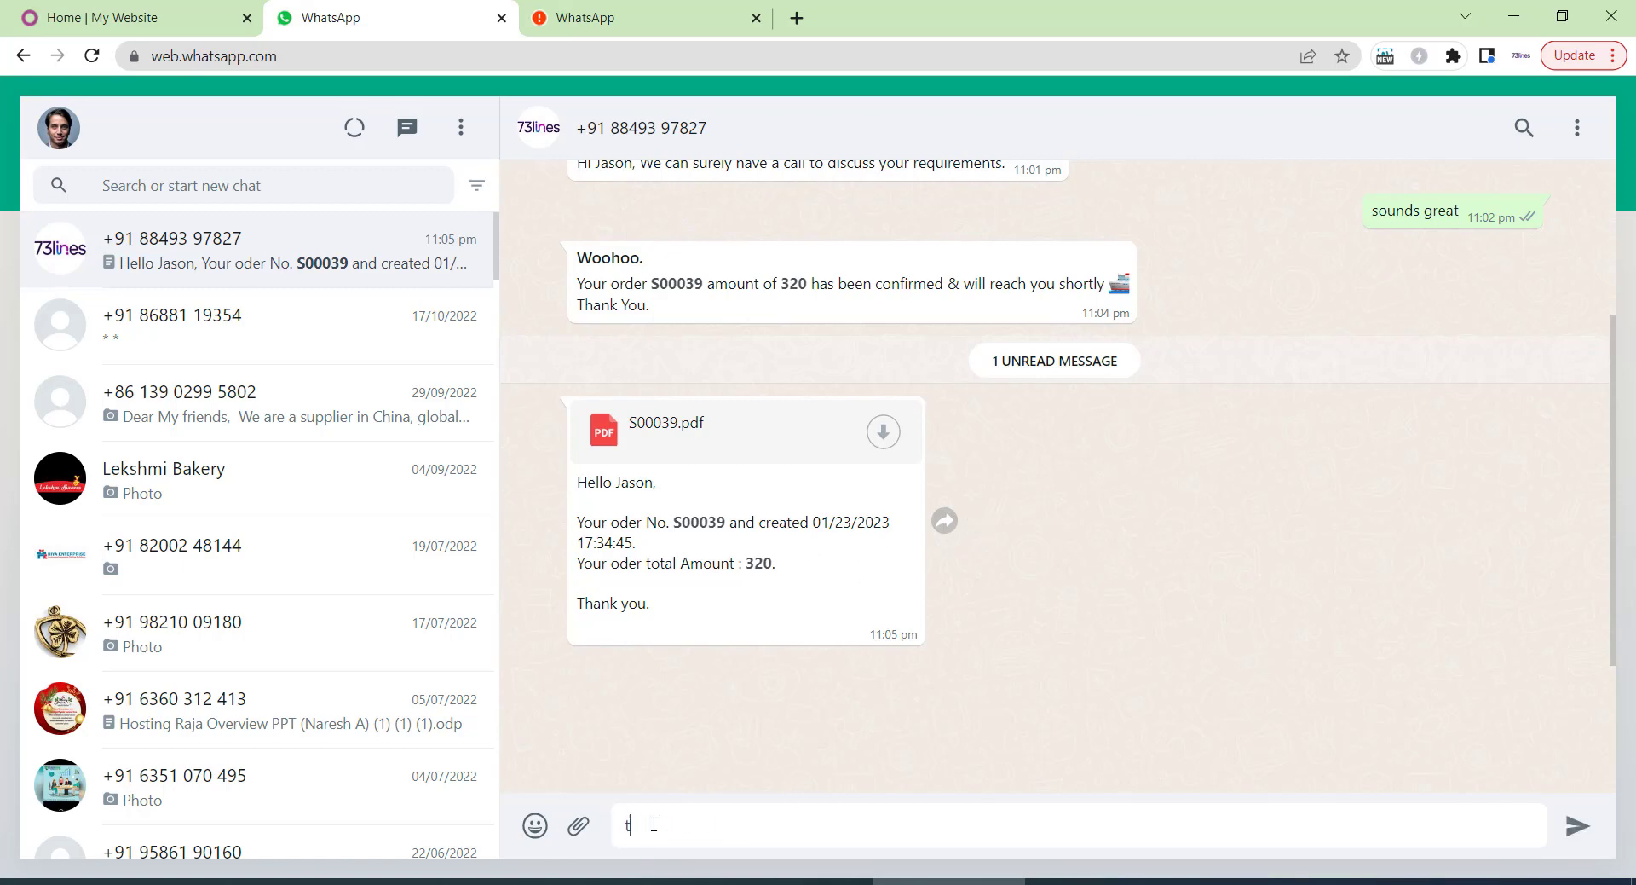